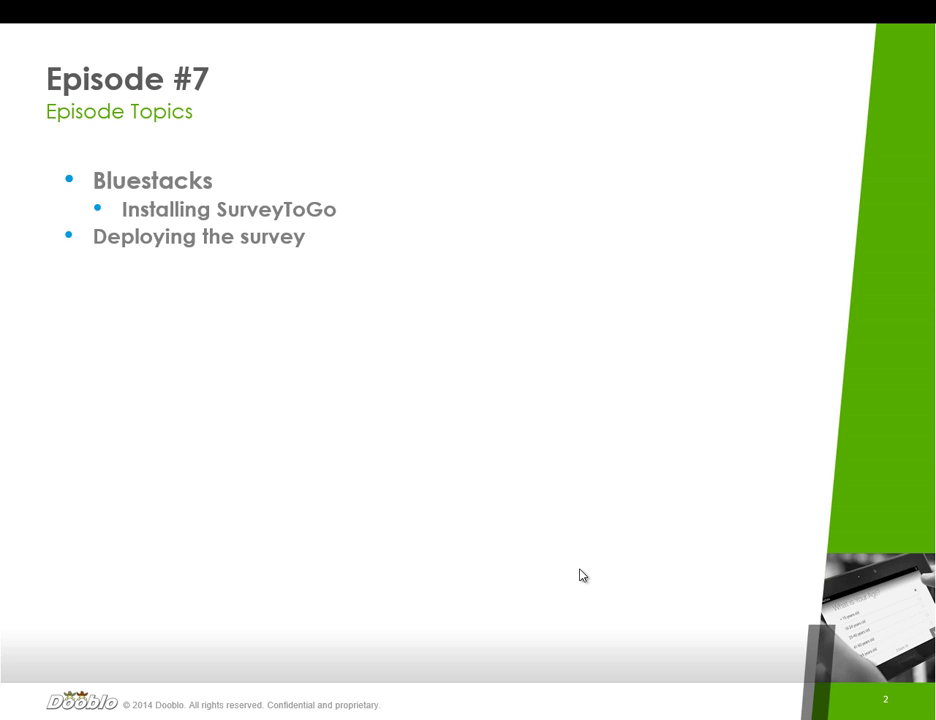
Step: Switch to the BlueStacks download page at bluestacks.com in Chrome
key("alt+Tab")
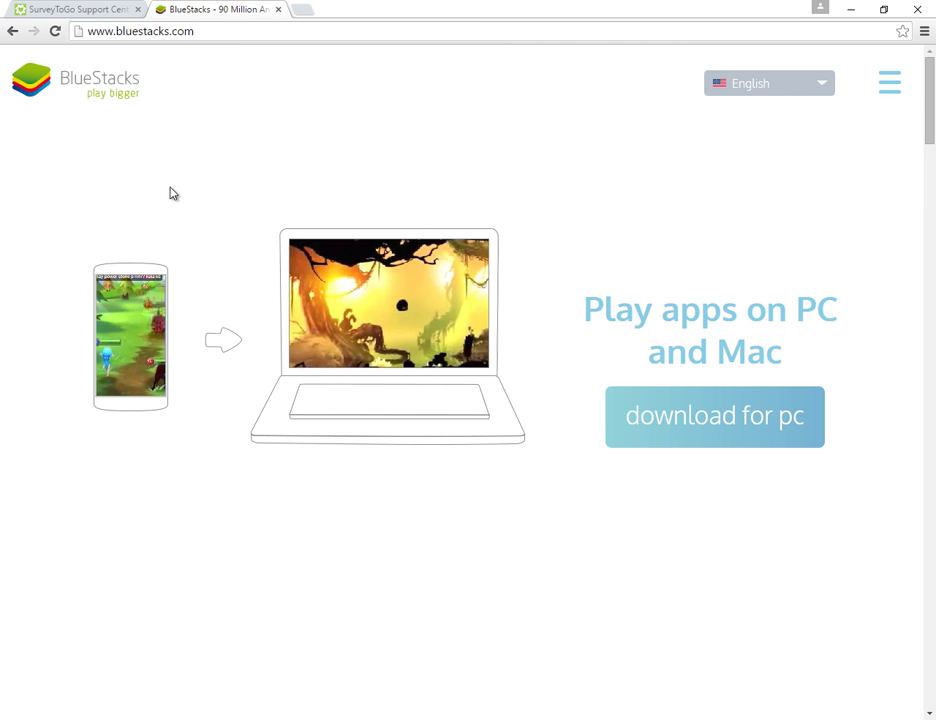
left_click(167, 33)
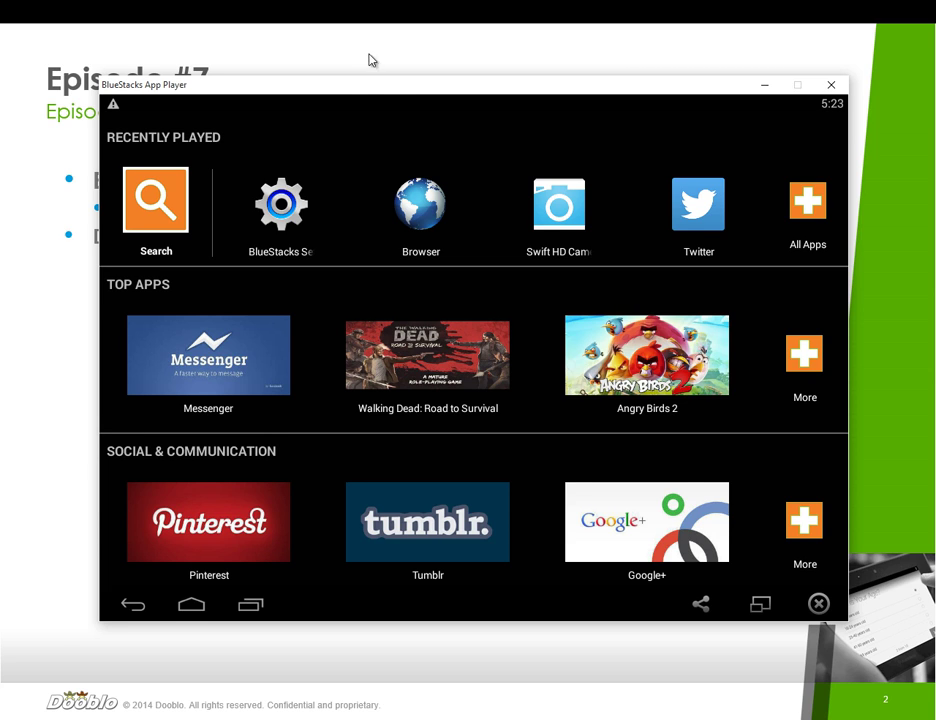
Step: Nudge the BlueStacks App Player window left and bring up the SurveyToGo Support Center at support.dooblo.net
left_click_drag(386, 90, 367, 92)
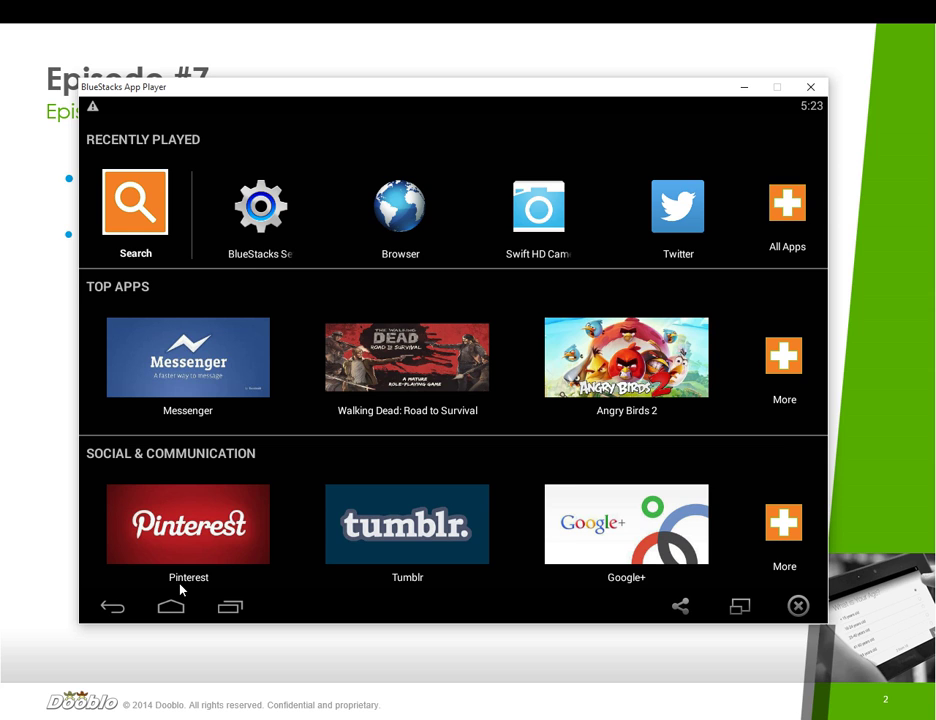
key("alt+Tab")
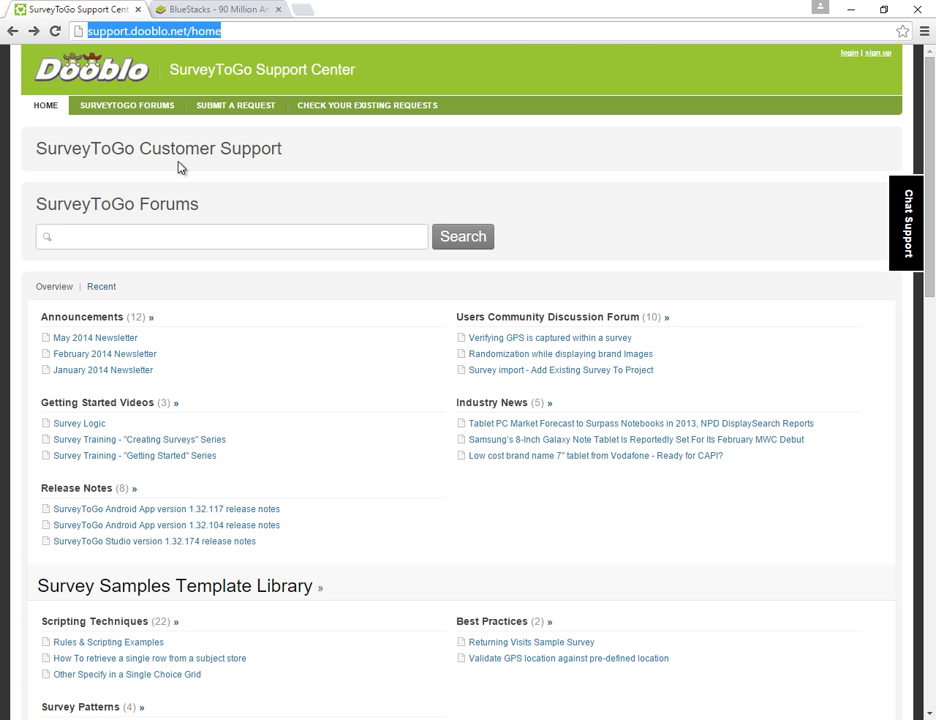
Step: Search the forums for 'android install' and download stg.apk from the 'Installing SurveyToGo for Android' article
left_click(155, 232)
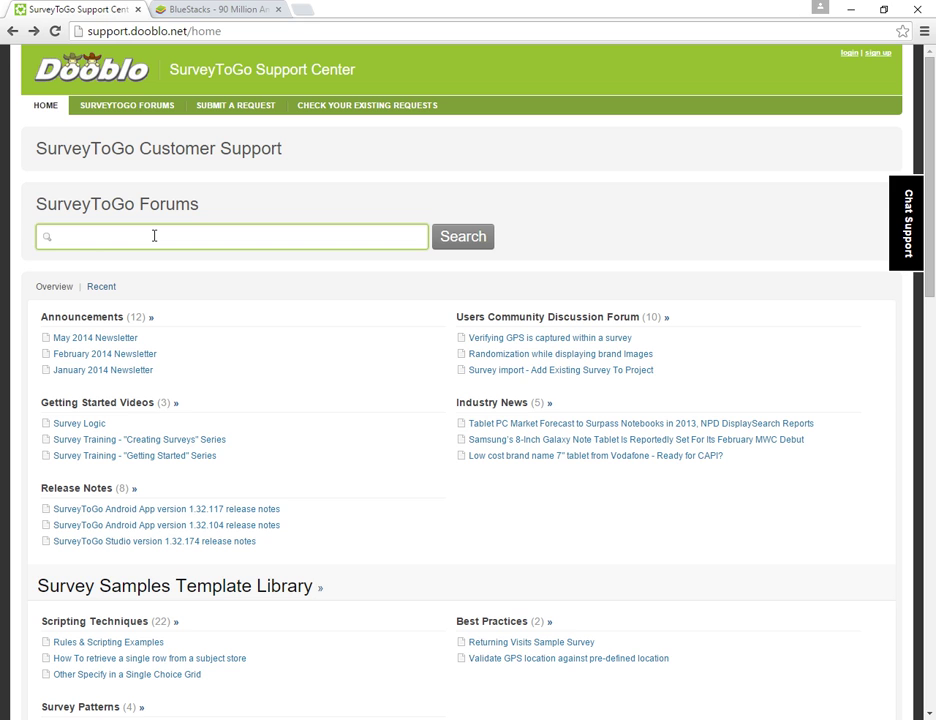
type("android install")
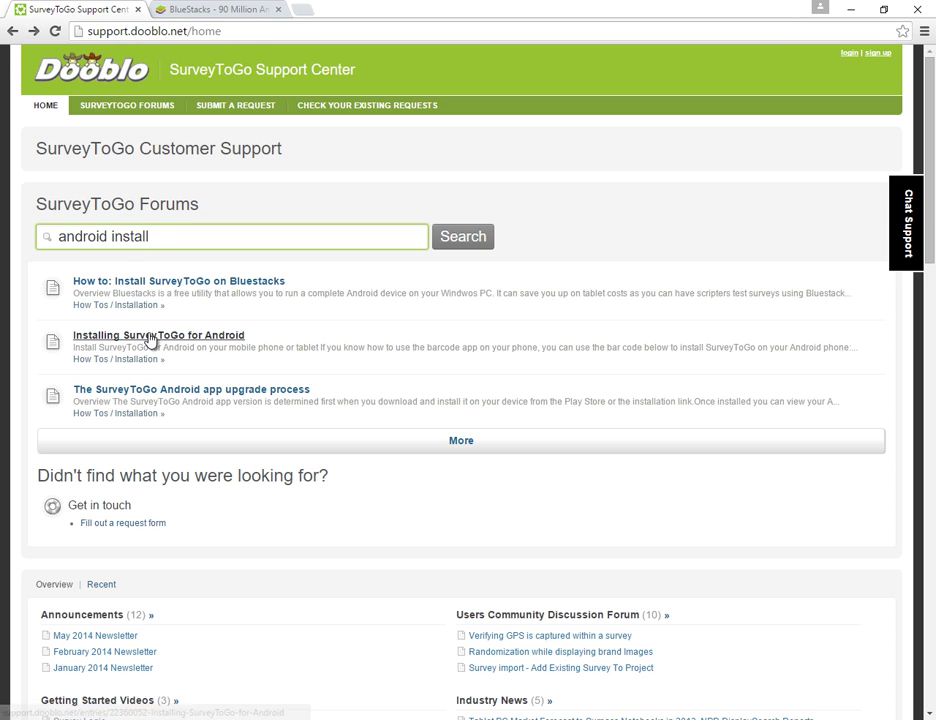
left_click(121, 341)
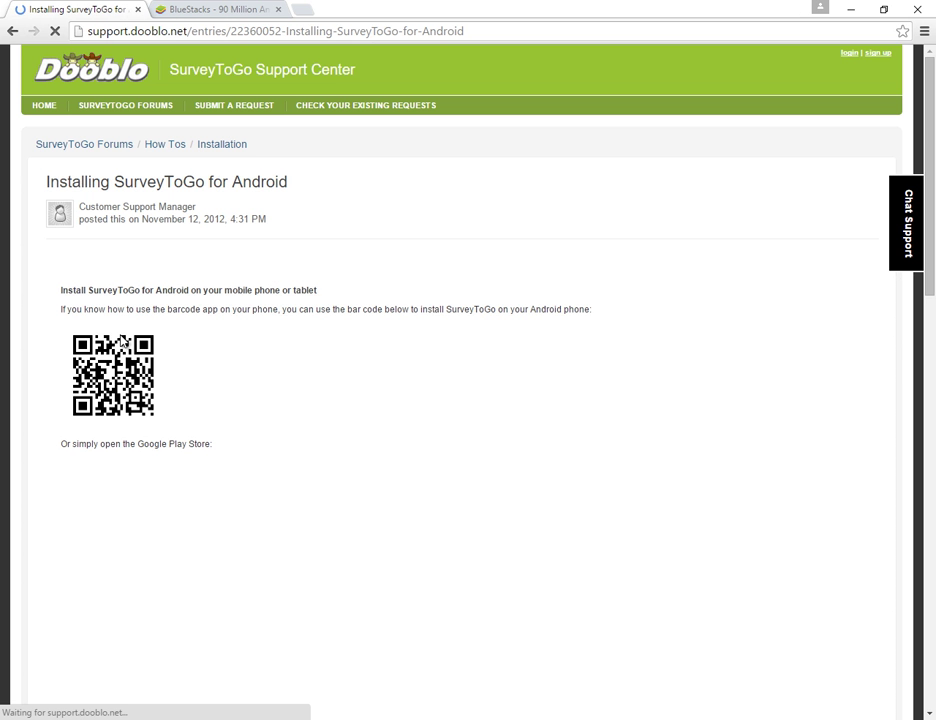
scroll(114, 341, "down", 6)
scroll(115, 341, "down", 5)
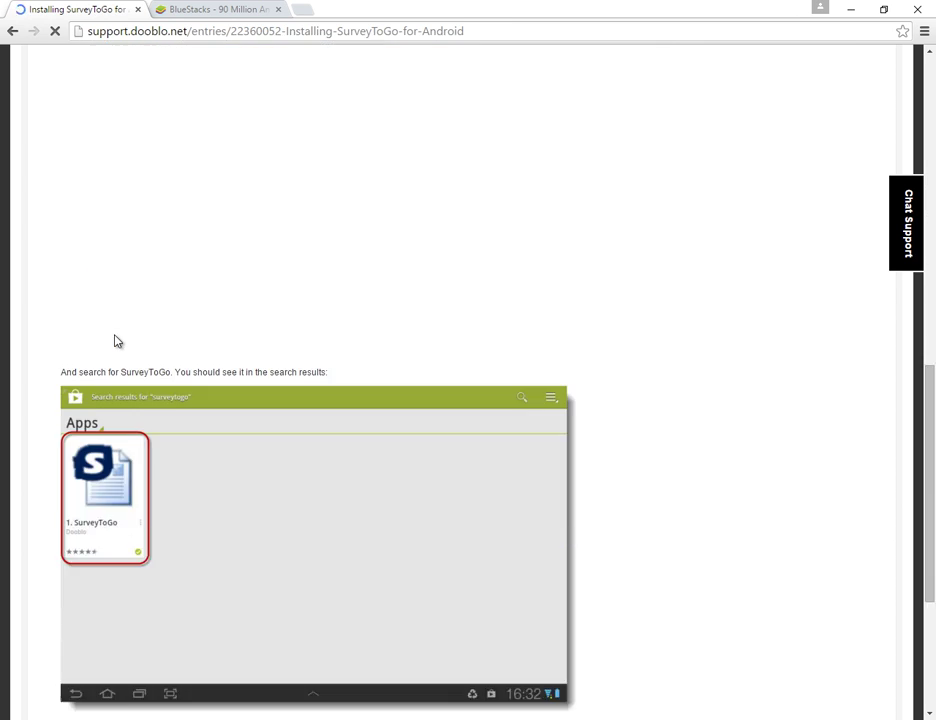
scroll(137, 341, "down", 2)
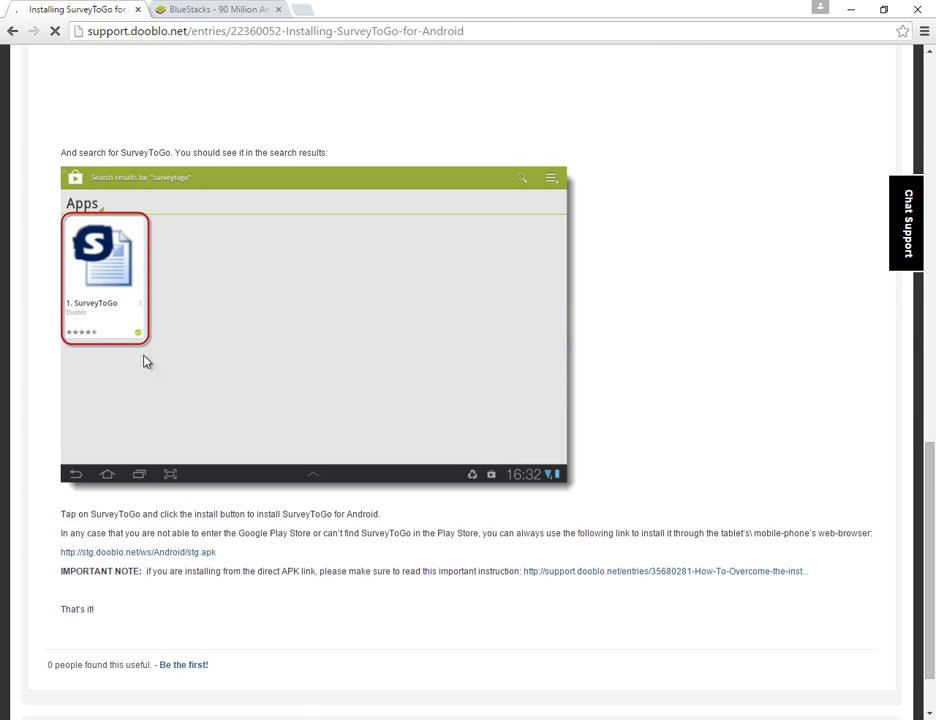
left_click(166, 556)
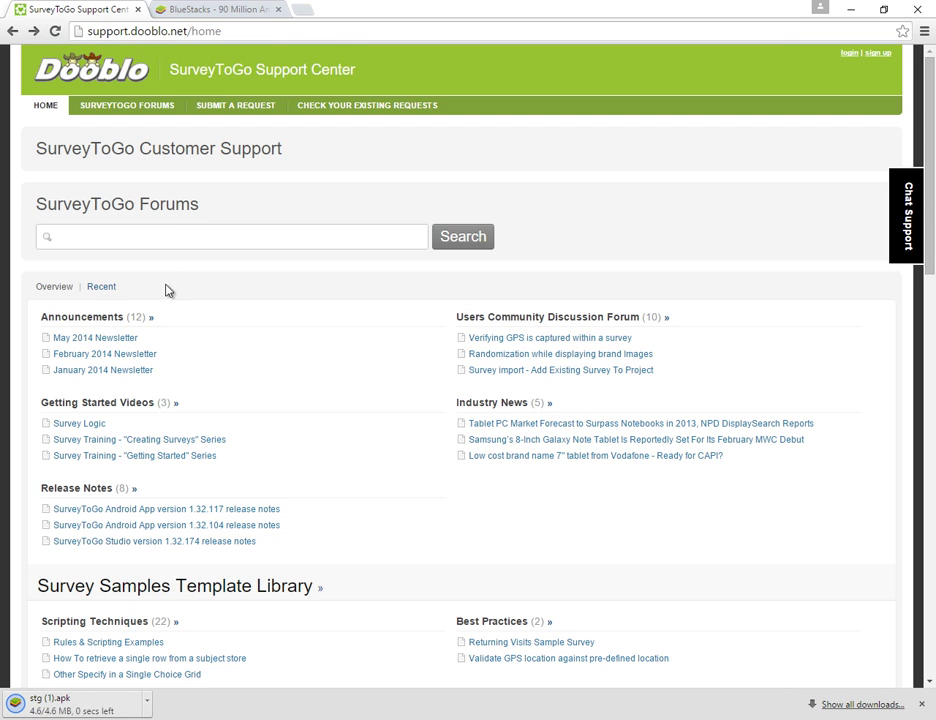
Step: Run a forum search for 'install android' from the support home page
left_click(165, 237)
type("instal")
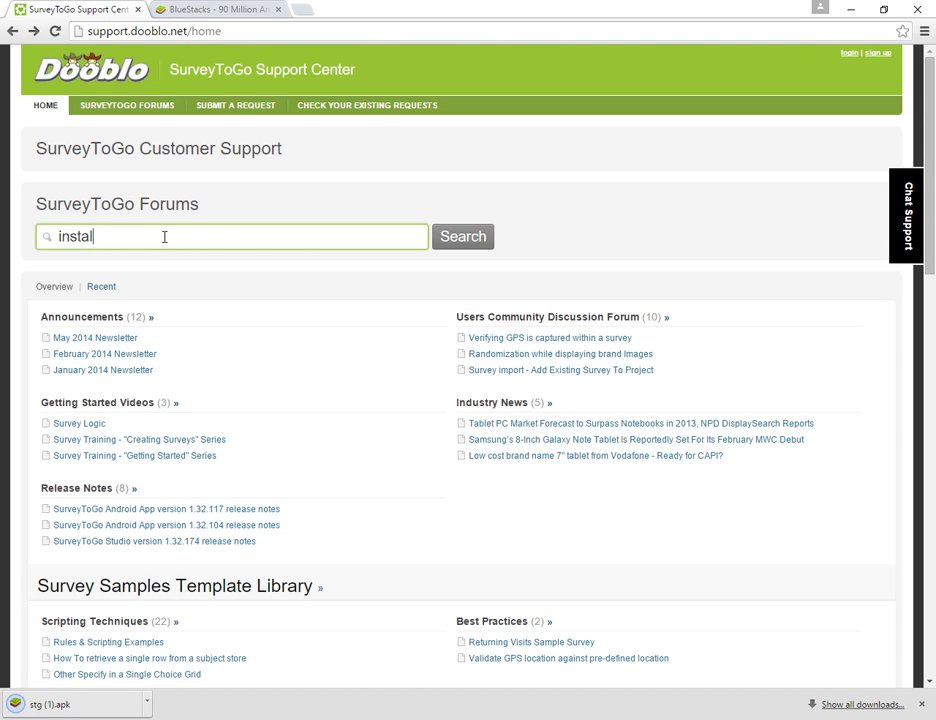
type("l androi")
key("BackSpace")
key("BackSpace")
type("roid")
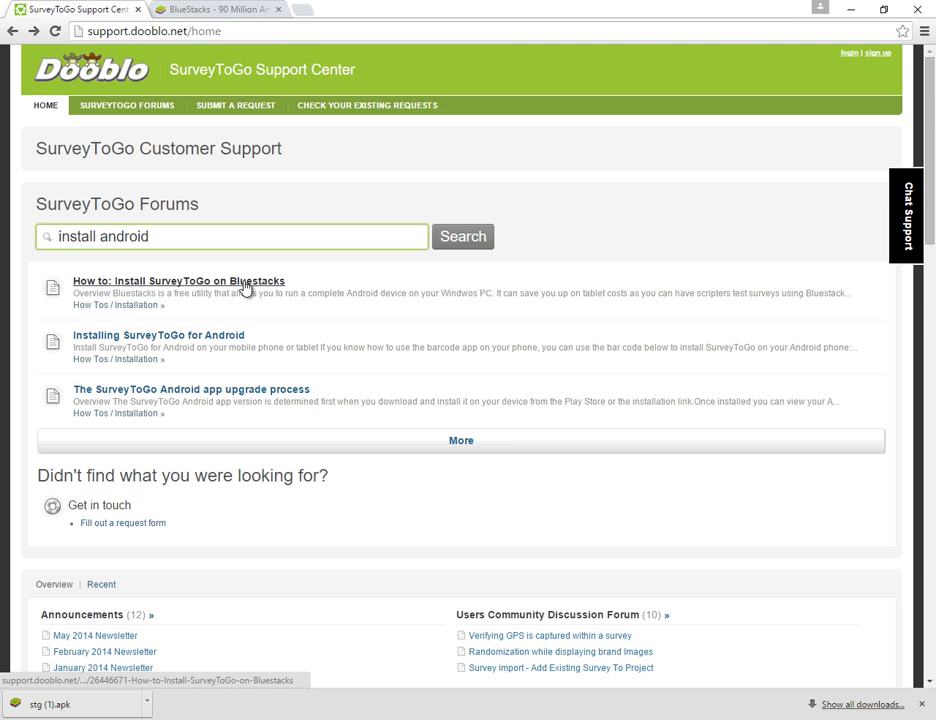
Step: Show stg (1).apk in Downloads and bring forward the C:\Program Files (x86)\BlueStacks folder
left_click(147, 702)
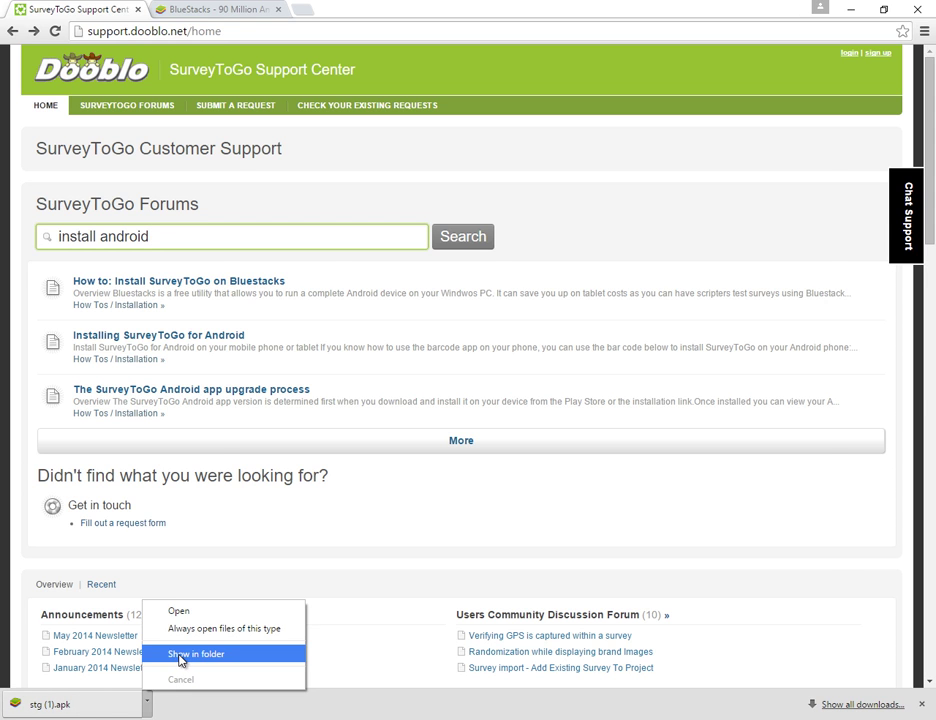
left_click(181, 655)
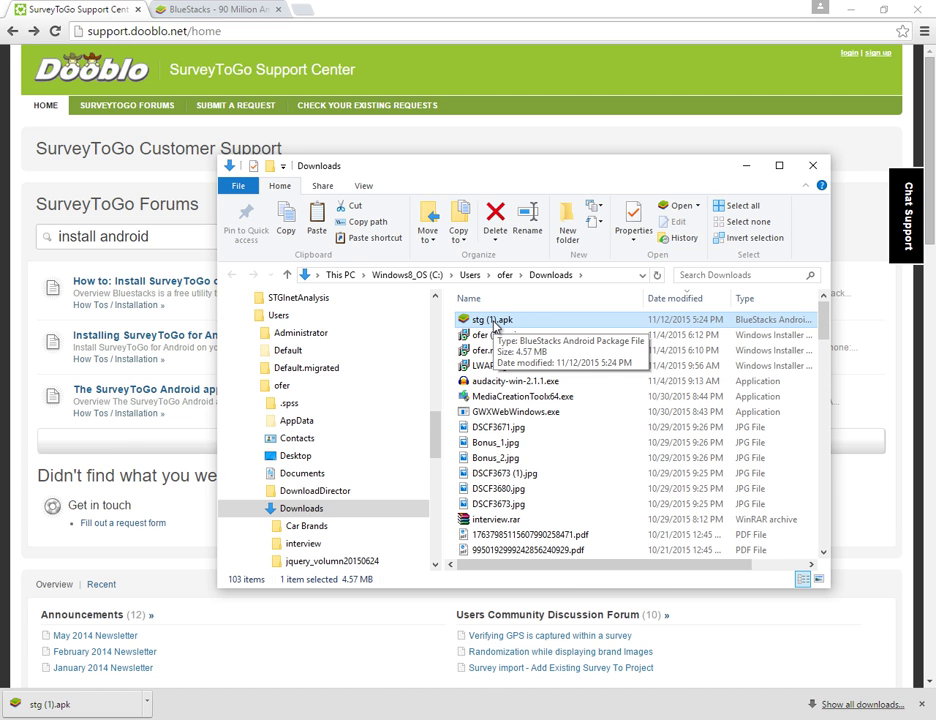
key("alt+Tab")
key("alt+Tab")
key("alt+Tab")
key("alt+Tab")
key("alt+Tab")
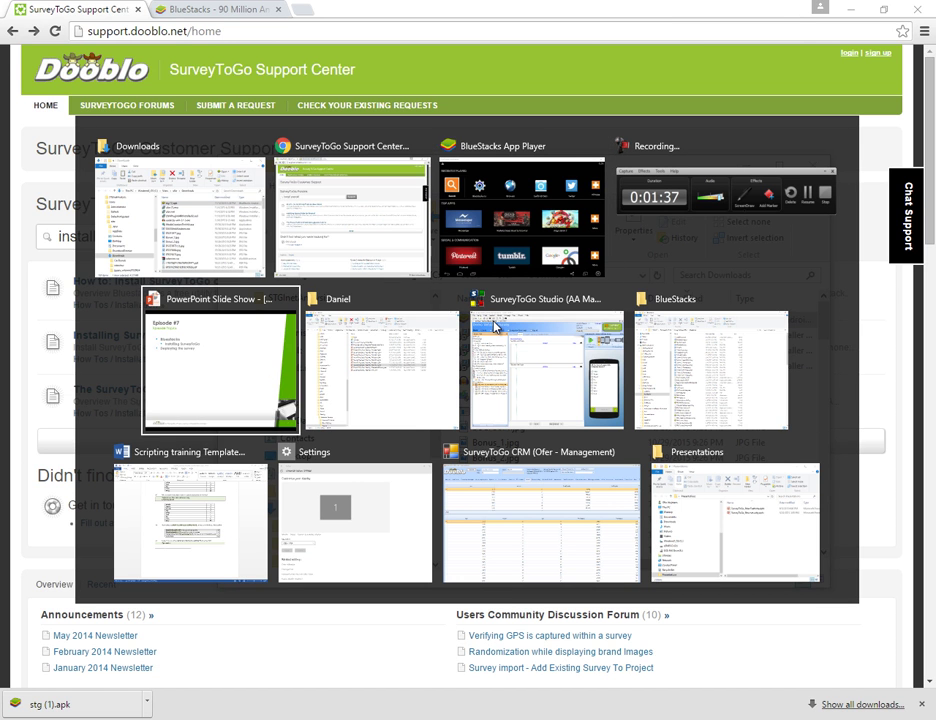
key("alt+Tab")
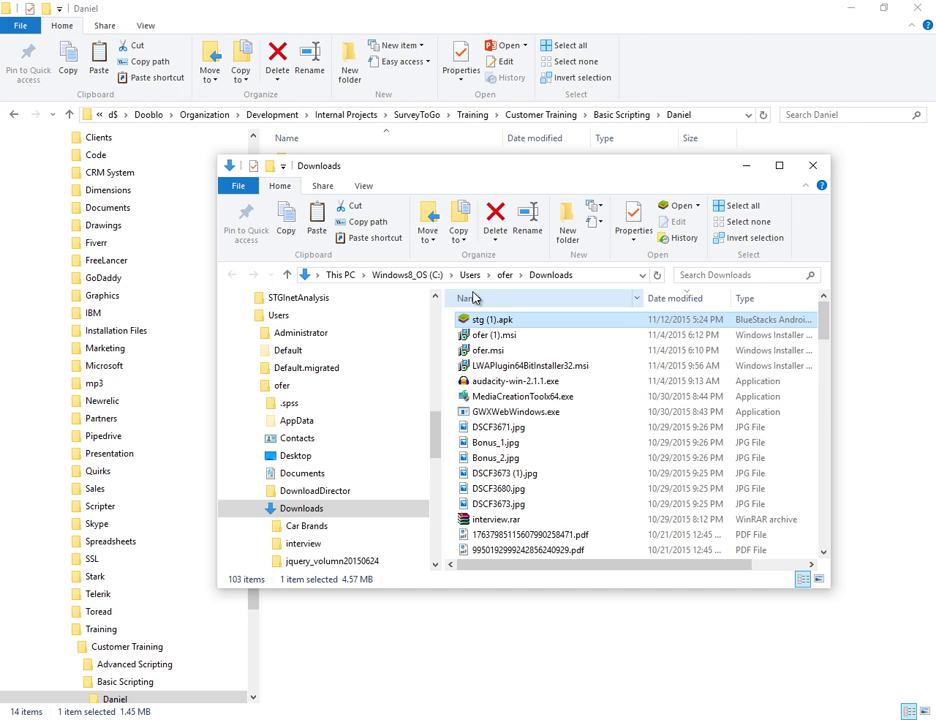
key("alt+Tab")
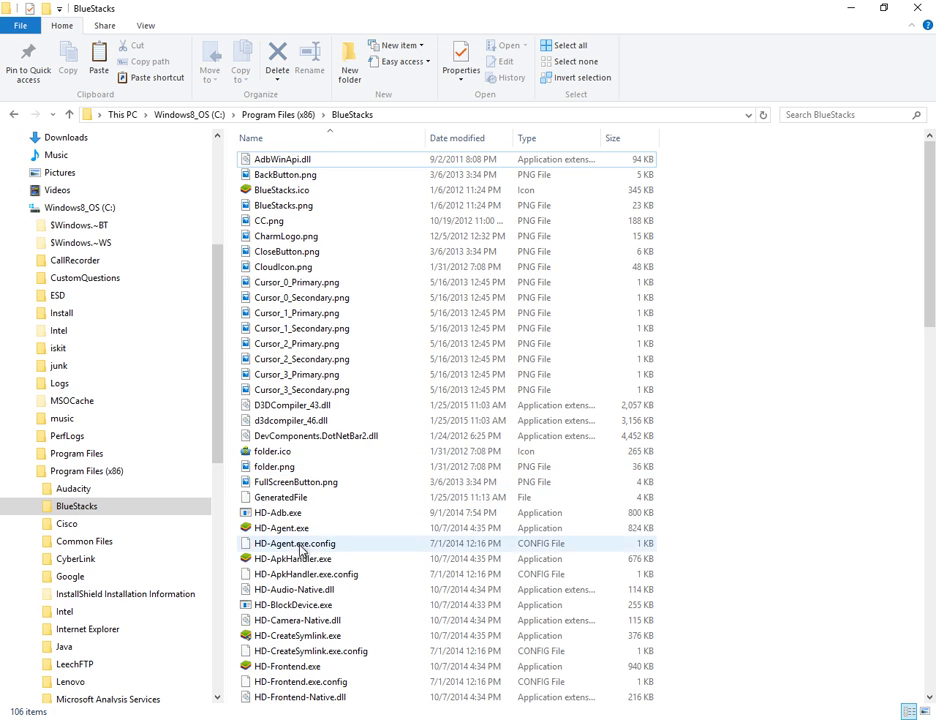
Step: Install stg (1).apk by dropping it onto HD-ApkHandler.exe in the BlueStacks folder
left_click(327, 562)
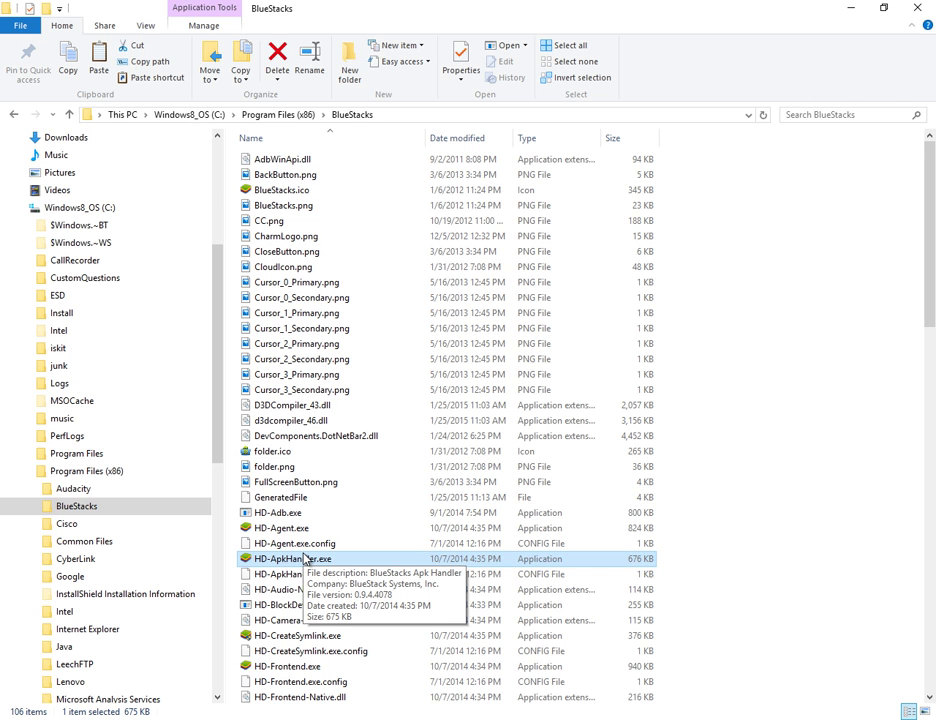
key("alt+Tab")
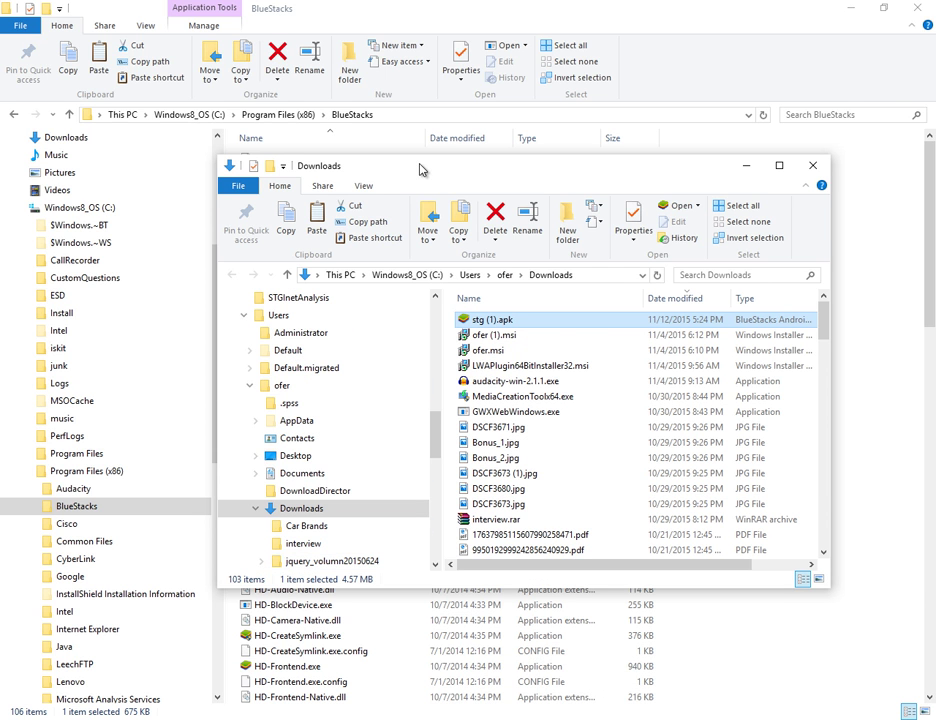
left_click_drag(418, 166, 603, 201)
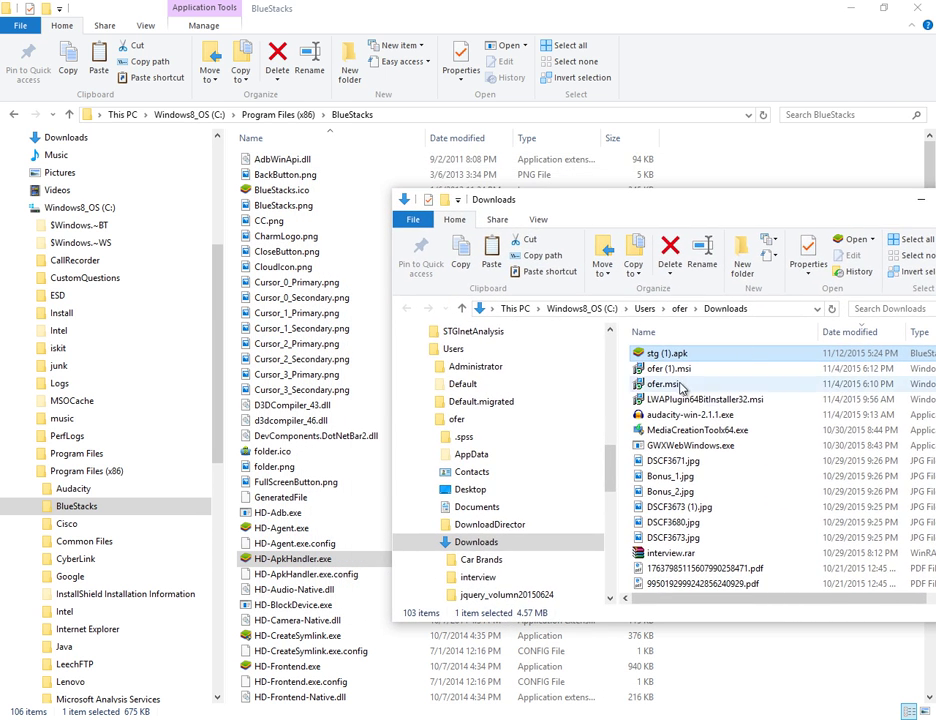
left_click_drag(679, 356, 283, 568)
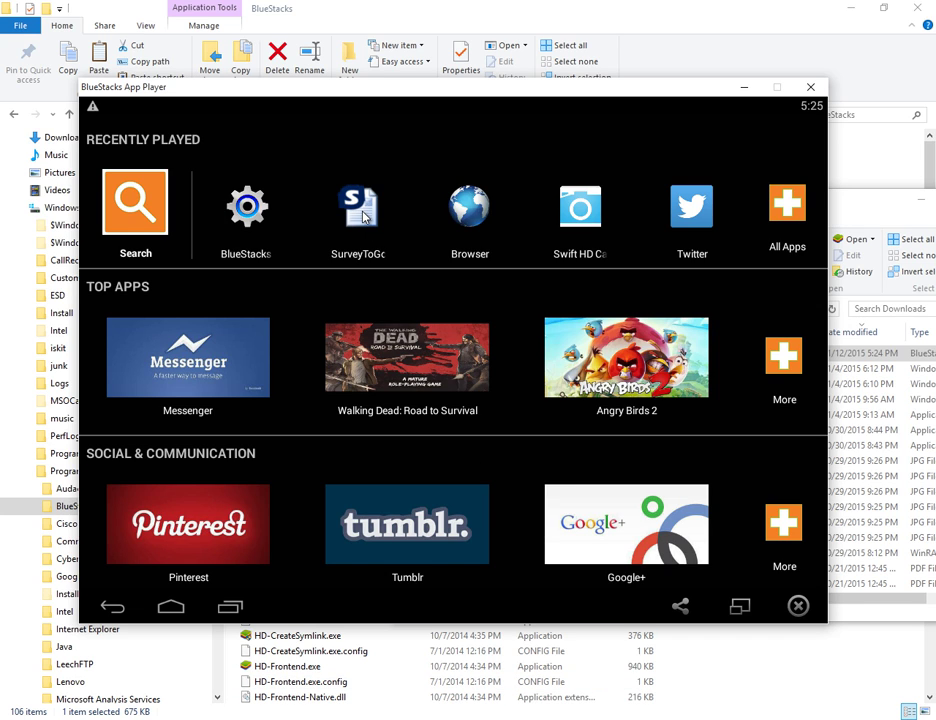
Step: Launch SurveyToGo from Recently Played in BlueStacks, then return to SurveyToGo Studio
left_click(366, 236)
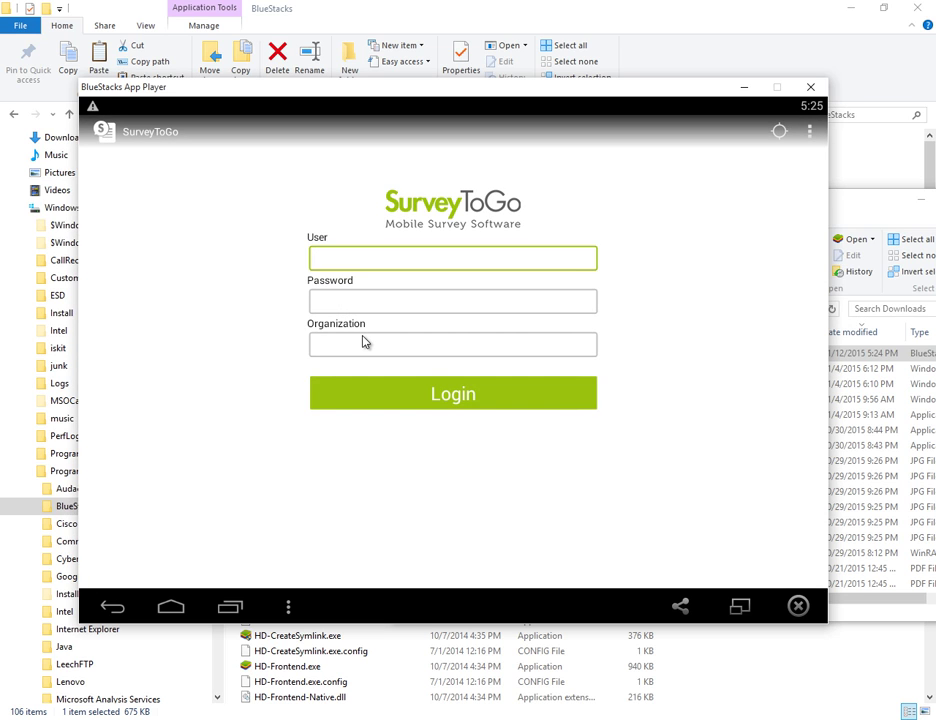
key("alt+Tab")
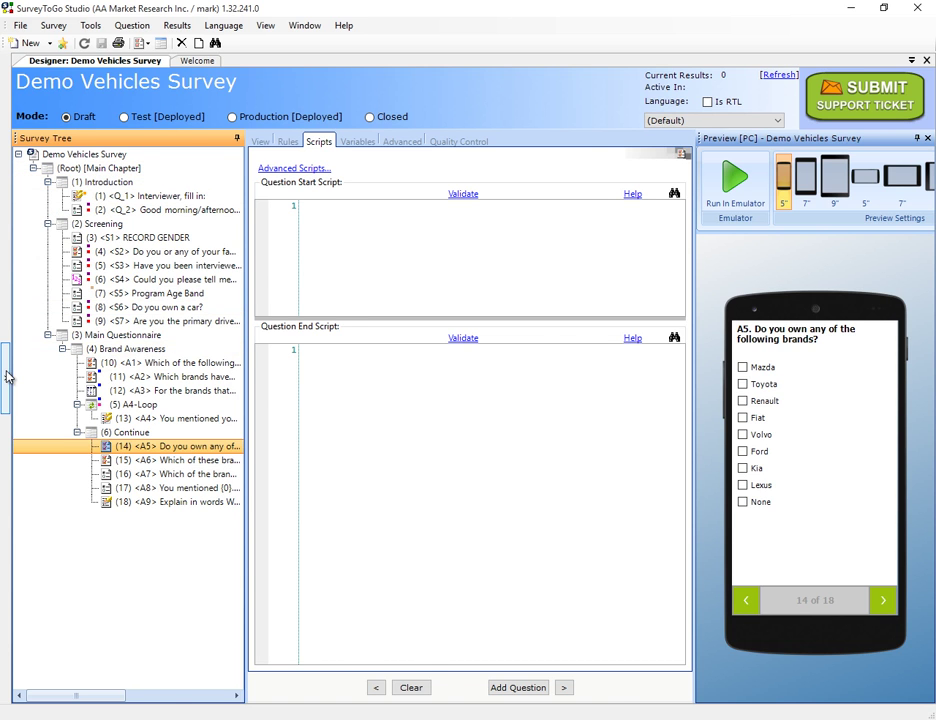
Step: Widen the Customer Filtering panel and expand Scripting Training > Episode #6 > Surveyors
mouse_move(7, 377)
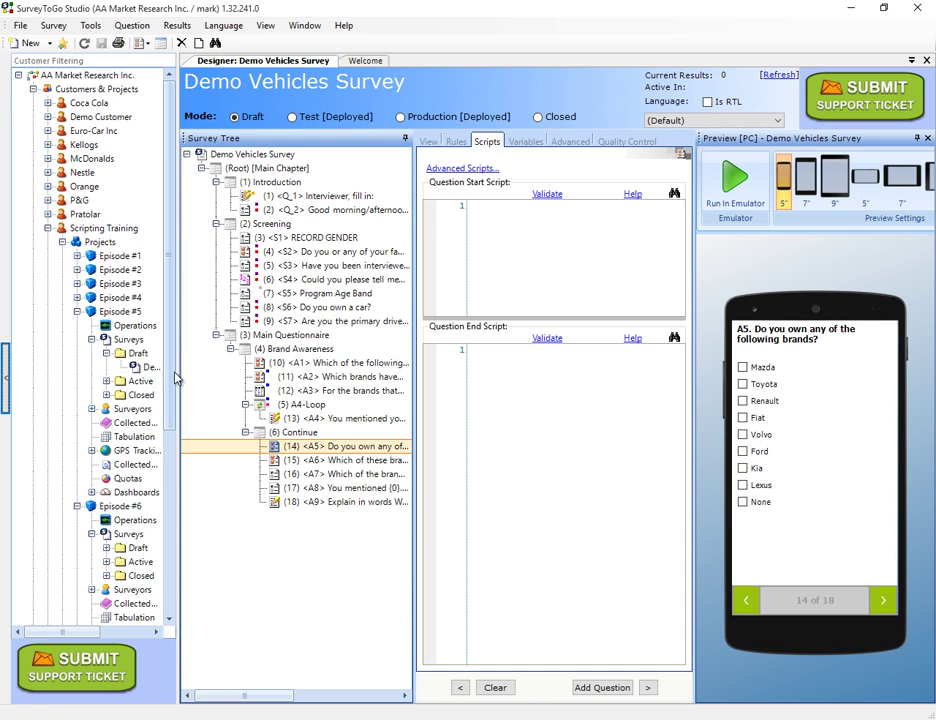
left_click_drag(178, 379, 213, 386)
left_click(103, 229)
left_click(100, 243)
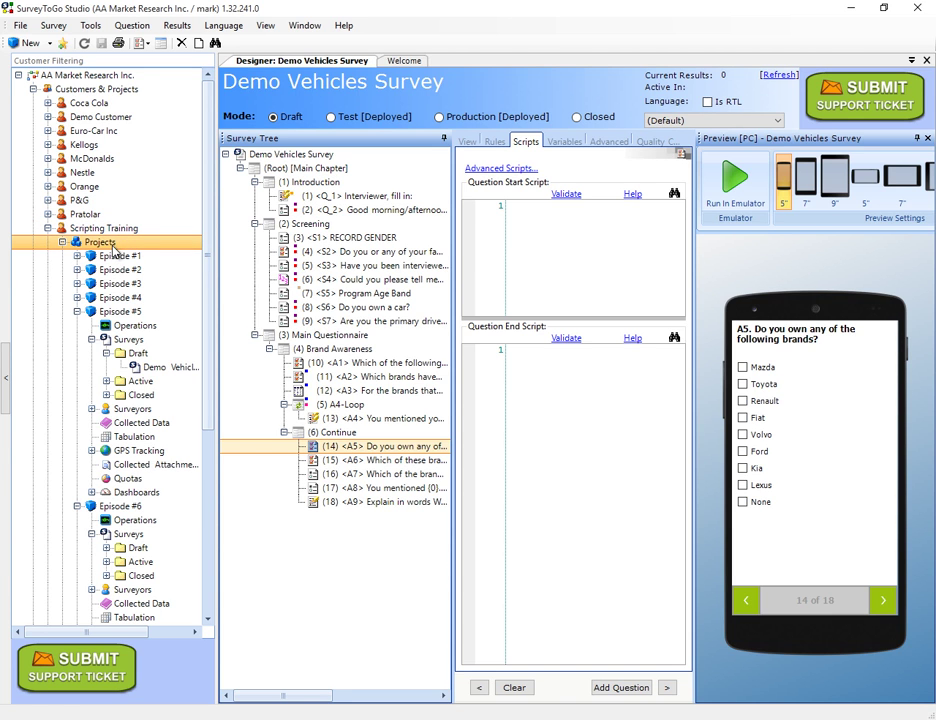
left_click(121, 507)
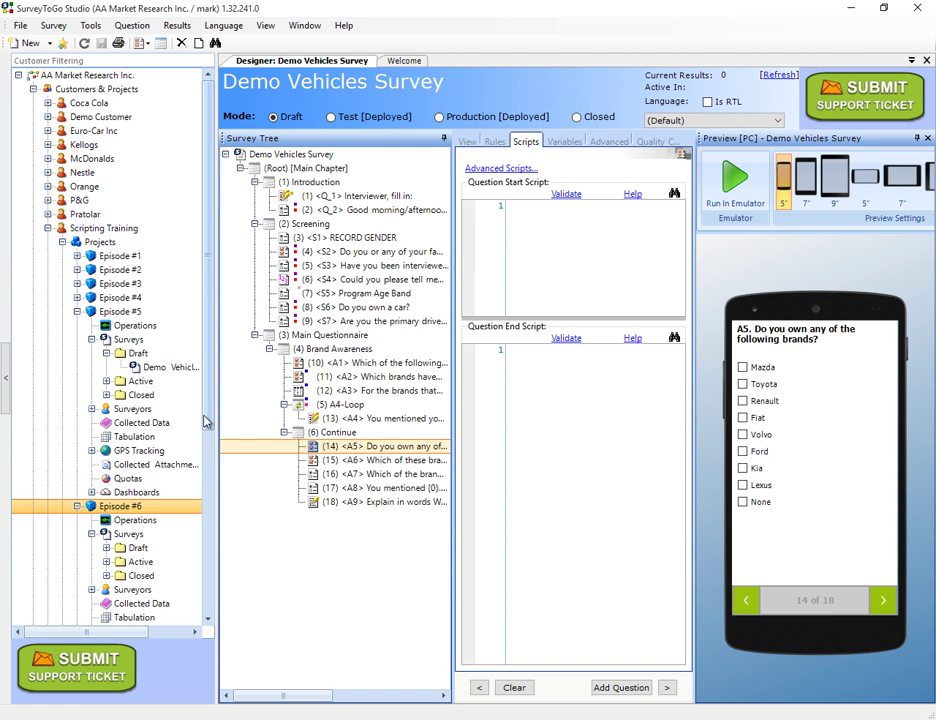
left_click_drag(209, 418, 211, 512)
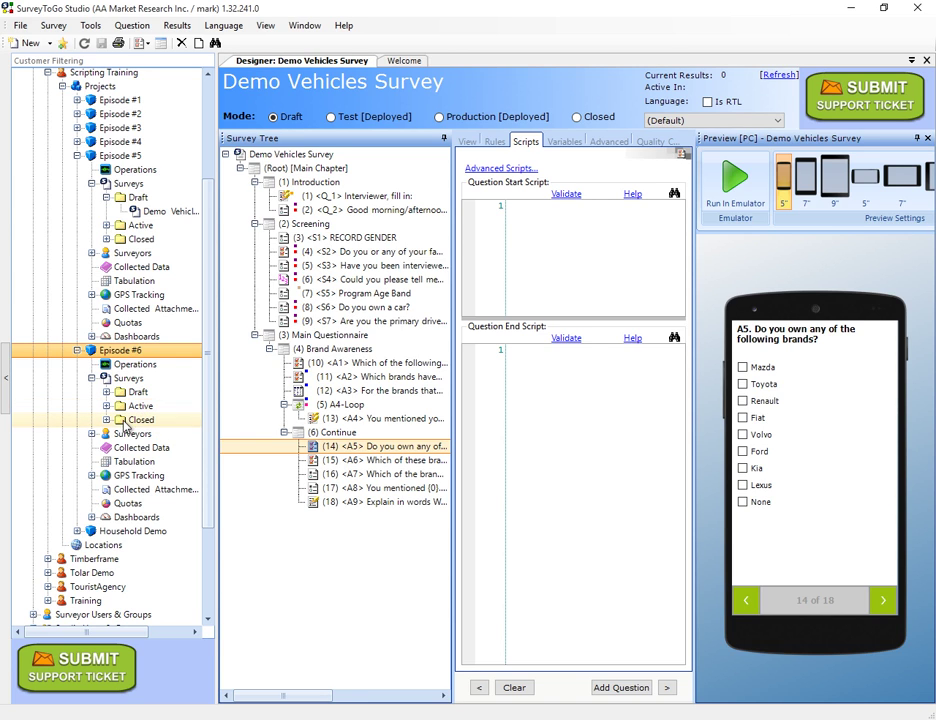
left_click(131, 439)
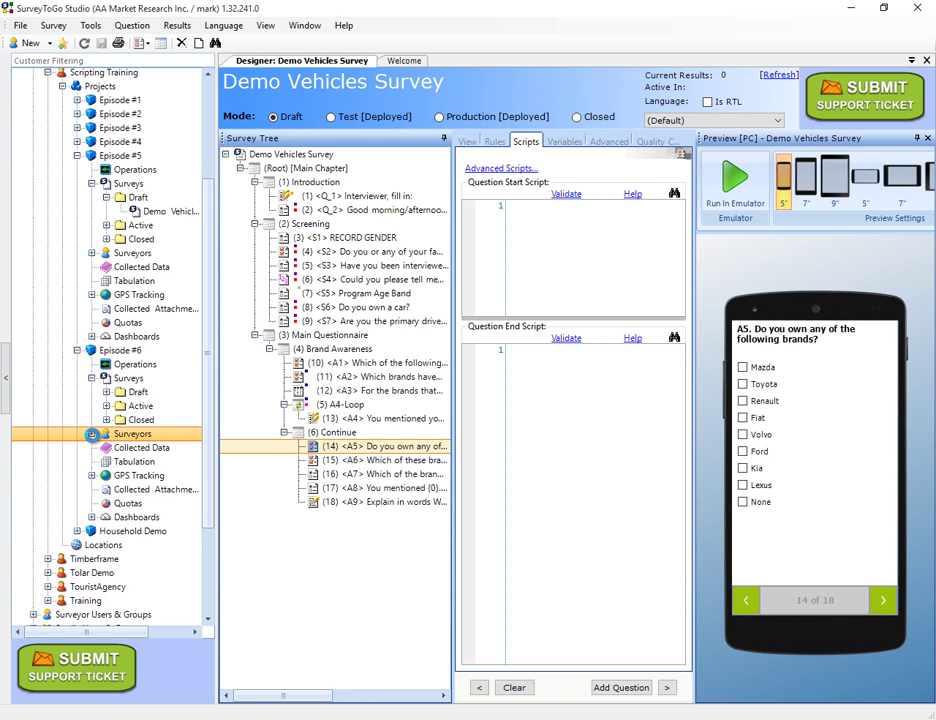
Step: Open Add Surveyors for Episode #6 and choose Create New Surveyor User
right_click(156, 435)
left_click(175, 443)
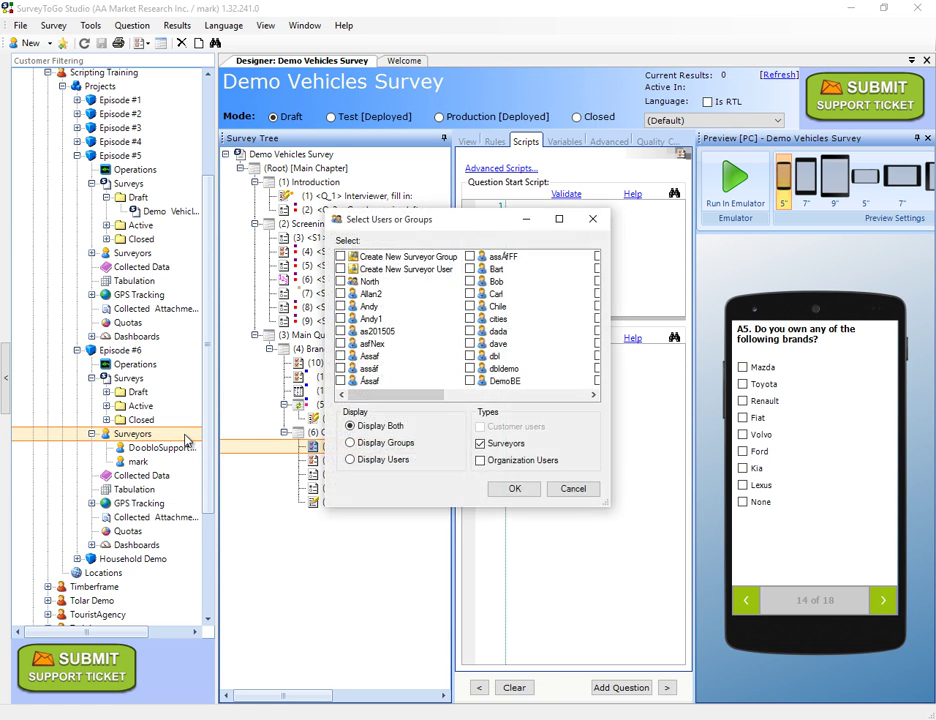
left_click(418, 270)
double_click(410, 271)
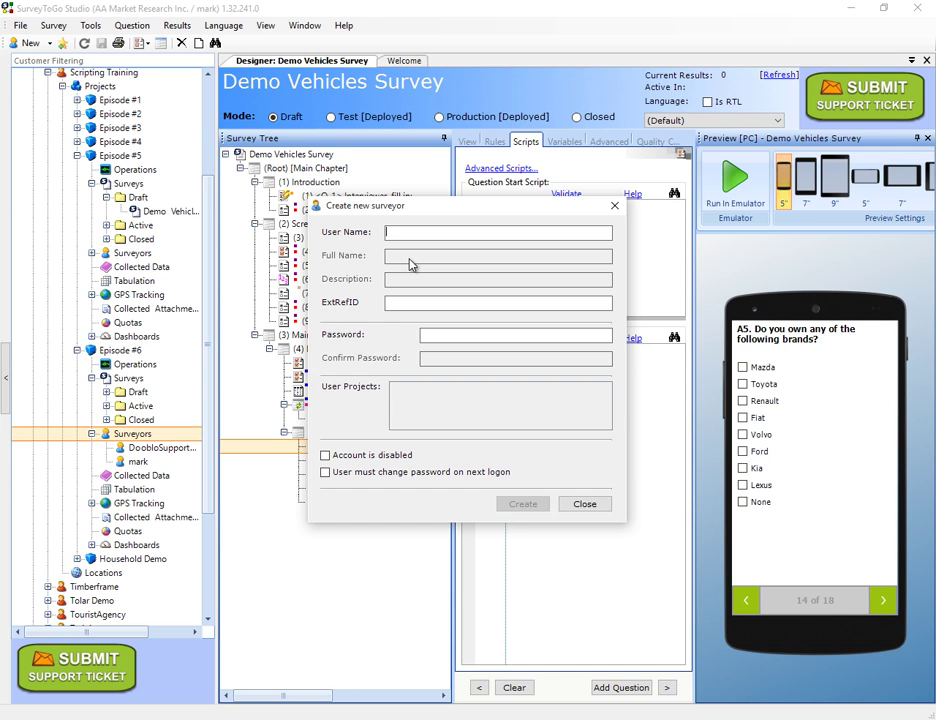
Step: Create surveyor Student1 with a confirmed password and add it to Episode #6
type("Student1")
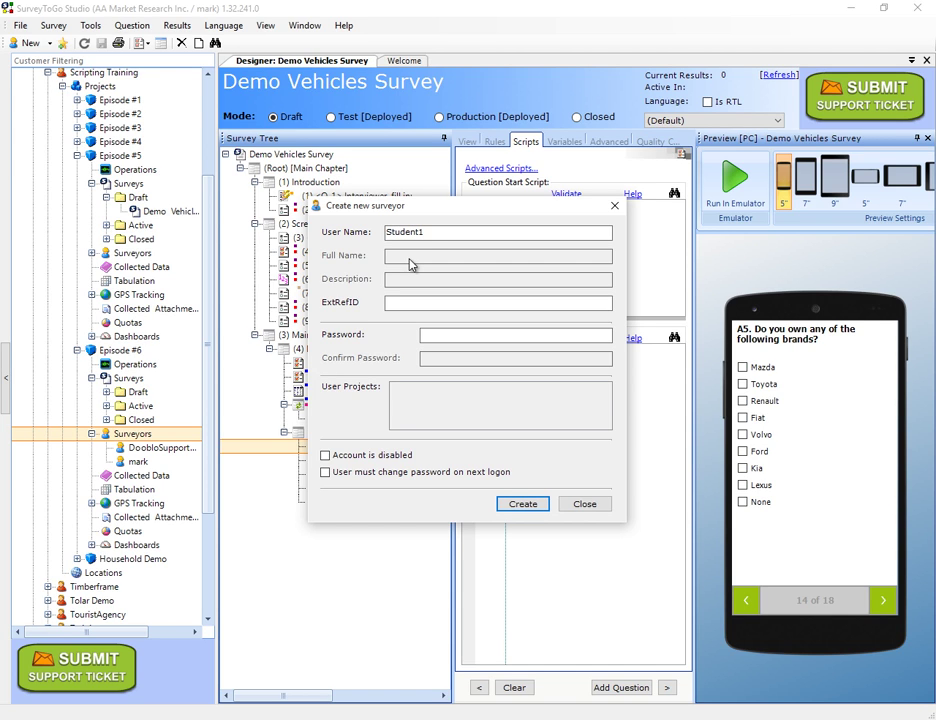
left_click(432, 336)
type("1234")
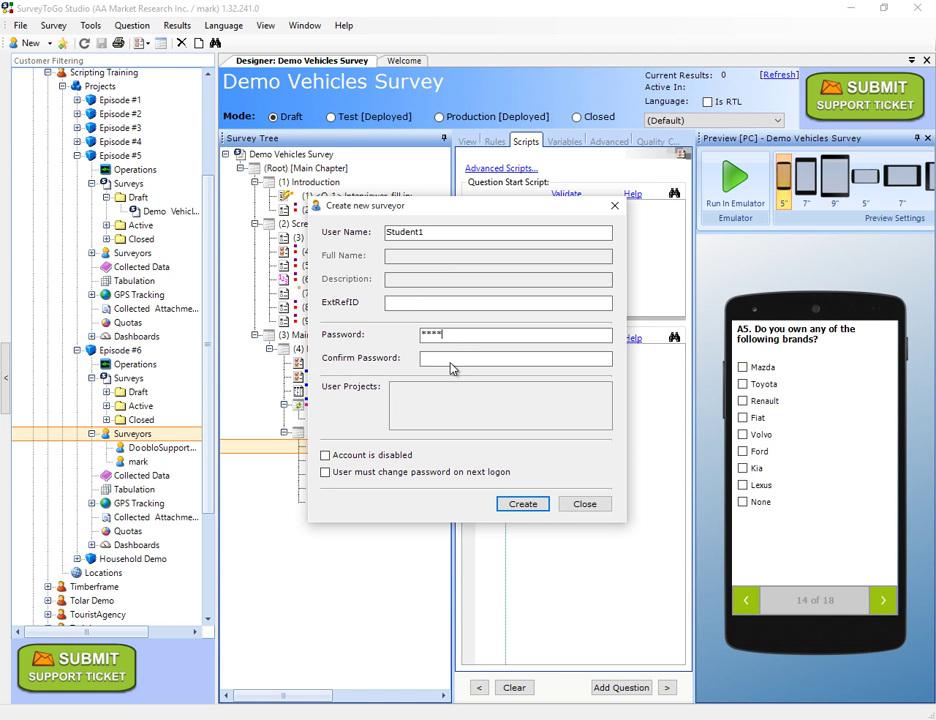
left_click(452, 361)
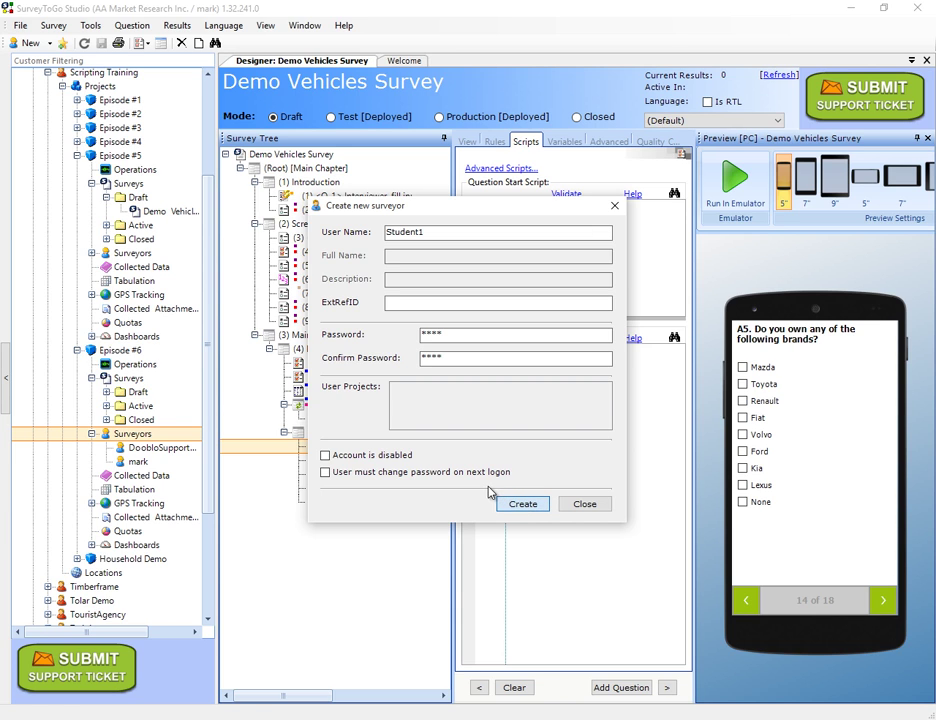
key("Return")
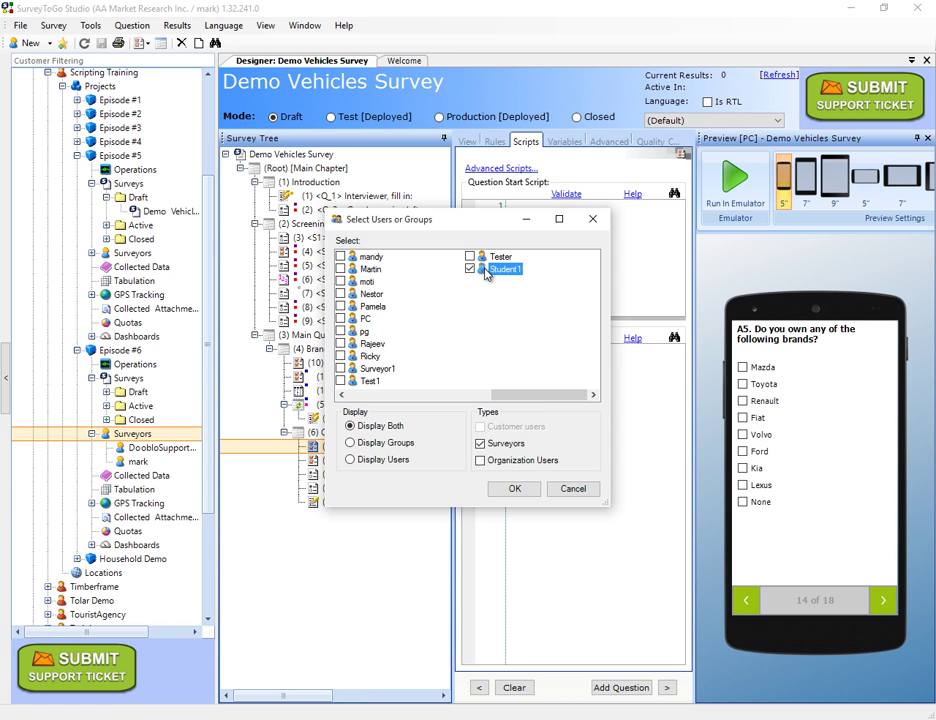
left_click(521, 494)
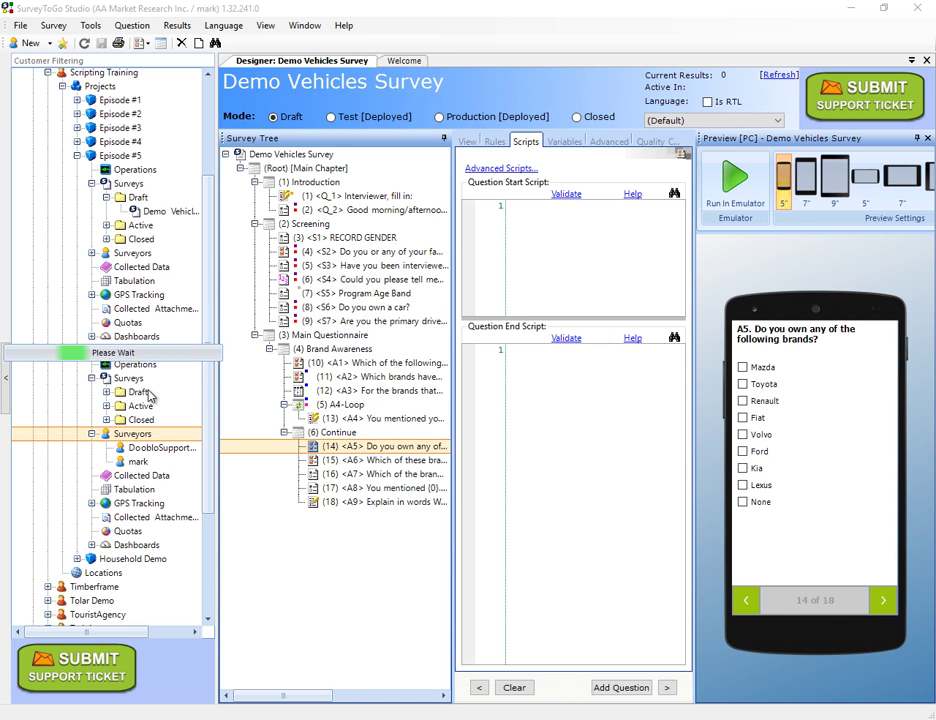
Step: Select Student1 under Episode #6 and switch the Demo Vehicles Survey to Test [Deployed] mode
left_click(143, 477)
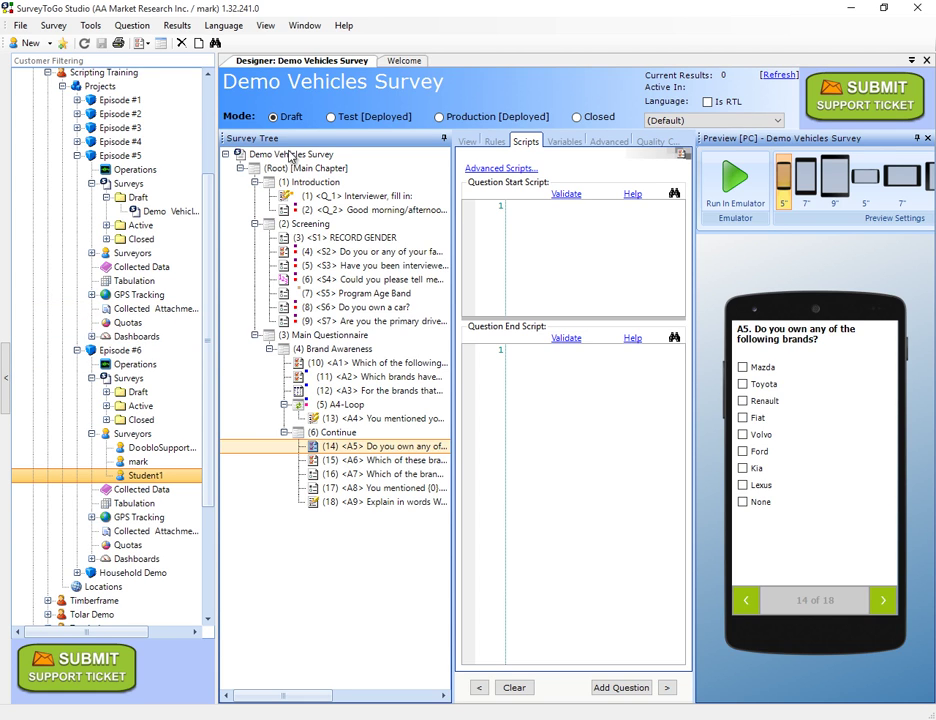
left_click(275, 118)
left_click(338, 117)
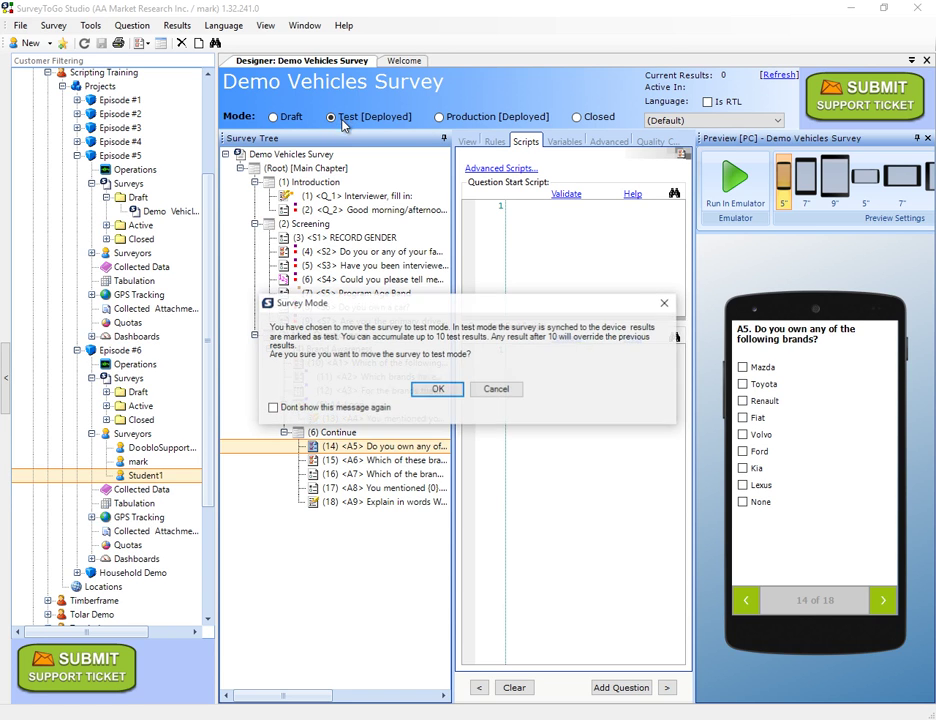
left_click(437, 390)
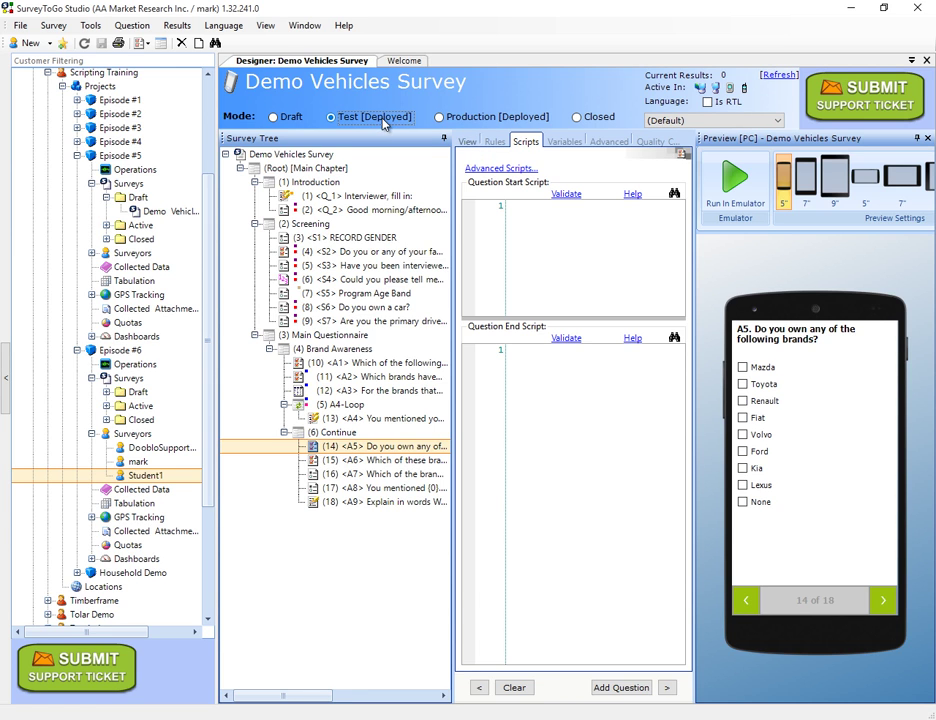
Step: Sign in to SurveyToGo as Student1 with the account password under organization AA Market Research Inc
key("alt+Tab")
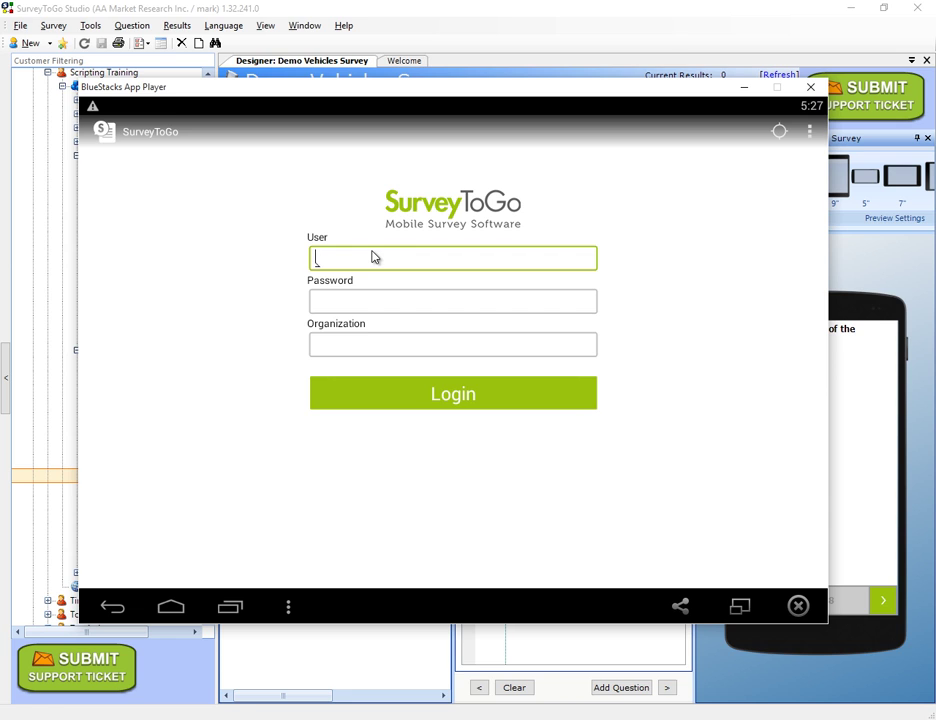
type("Student1")
key("Tab")
type("1234")
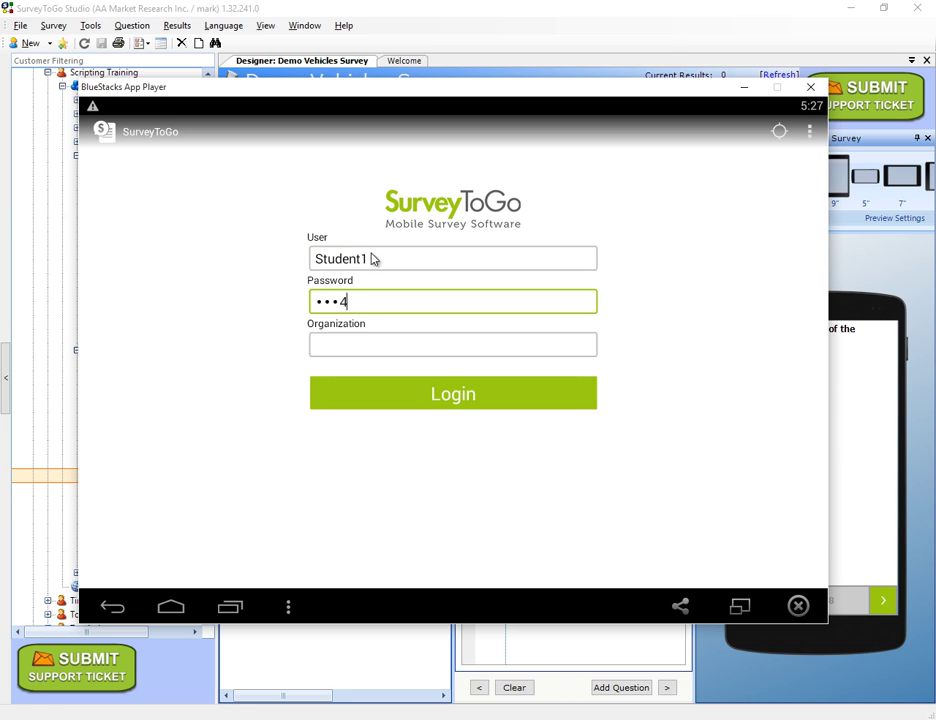
left_click(365, 350)
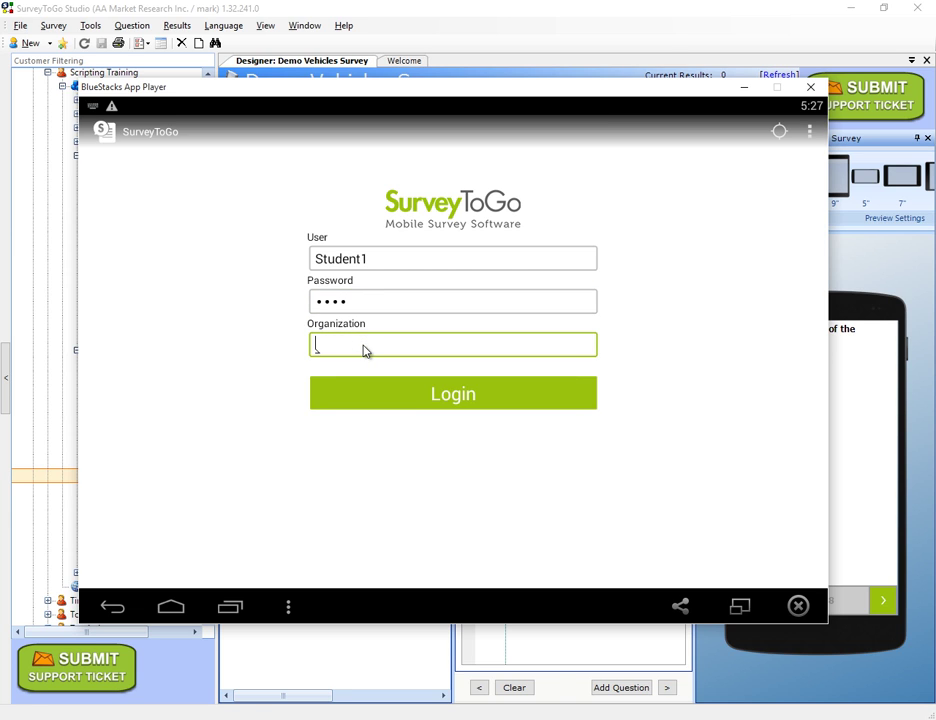
type("AA Market Research Inc.")
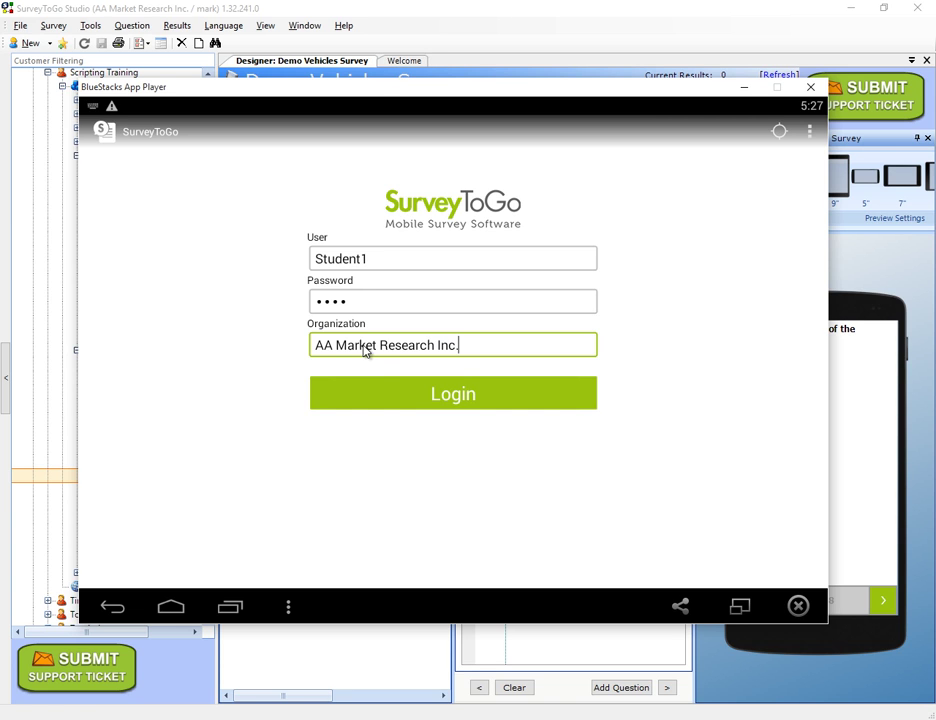
left_click(402, 388)
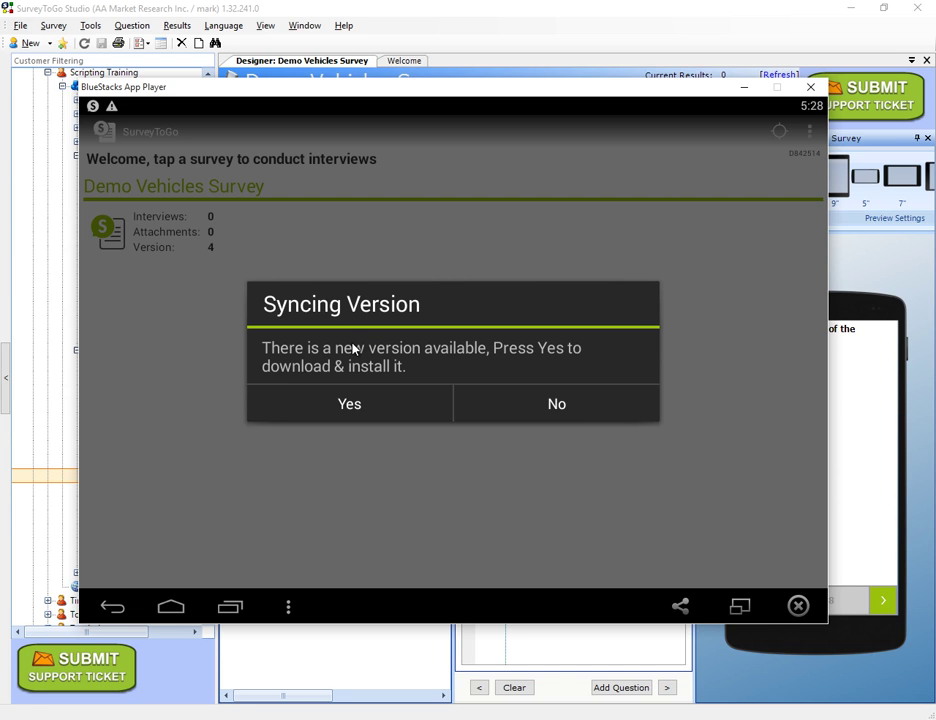
Step: Accept the newer SurveyToGo version offered during syncing and install the update
left_click(361, 401)
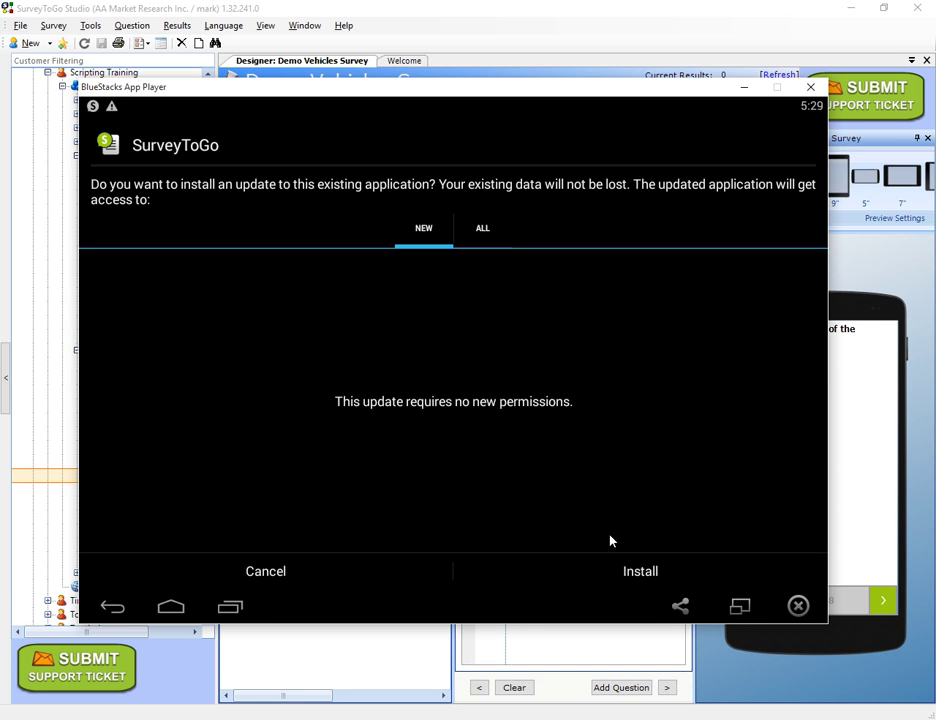
left_click(652, 574)
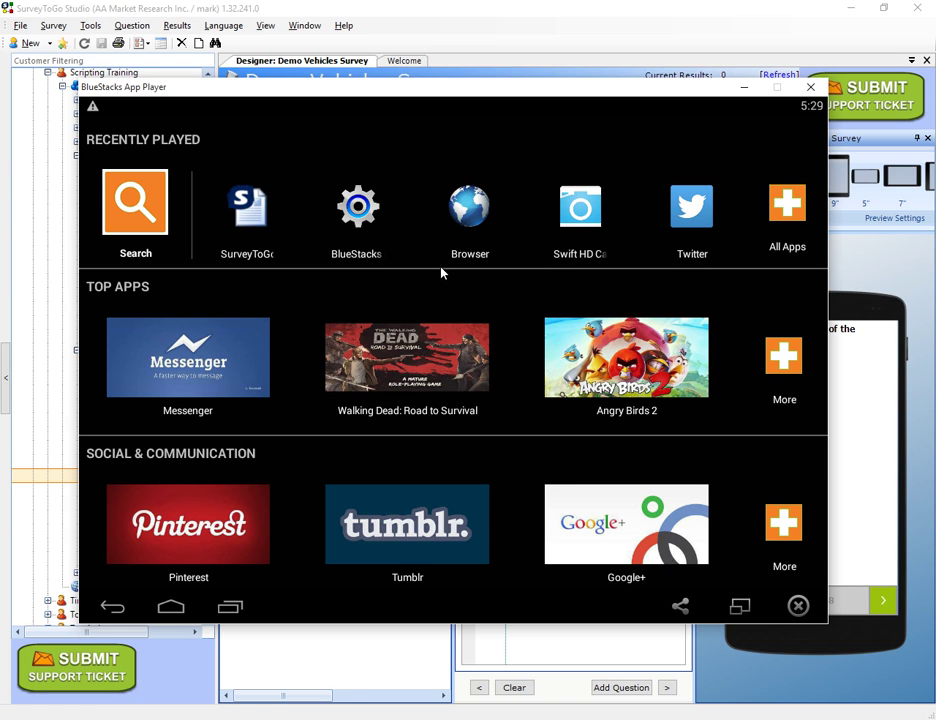
Step: Relaunch SurveyToGo, log in to the server again with the password, and open Demo Vehicles Survey
left_click(262, 228)
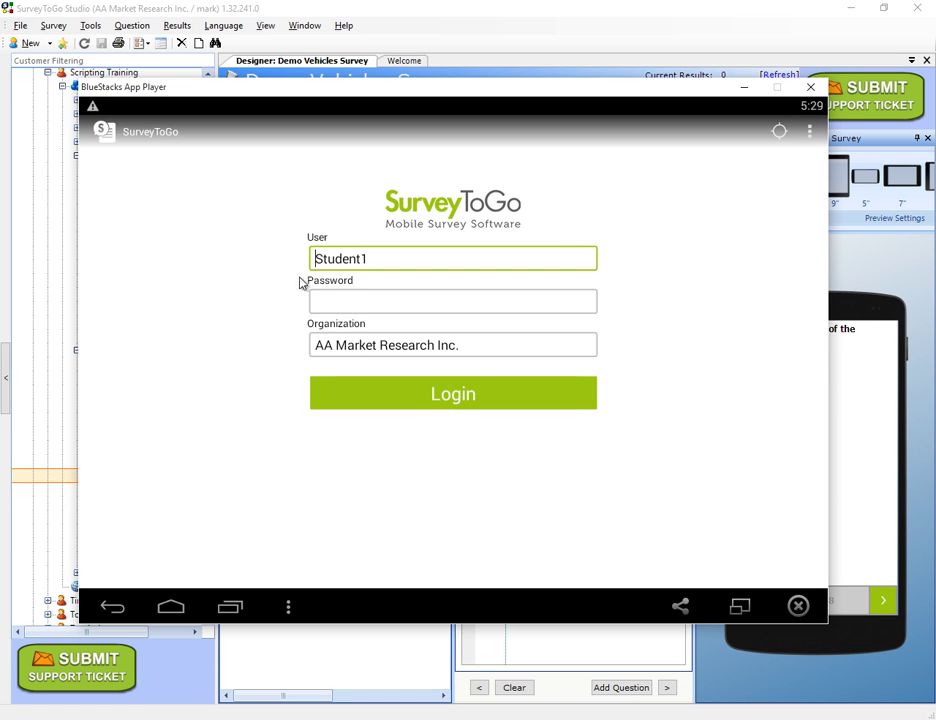
left_click(387, 397)
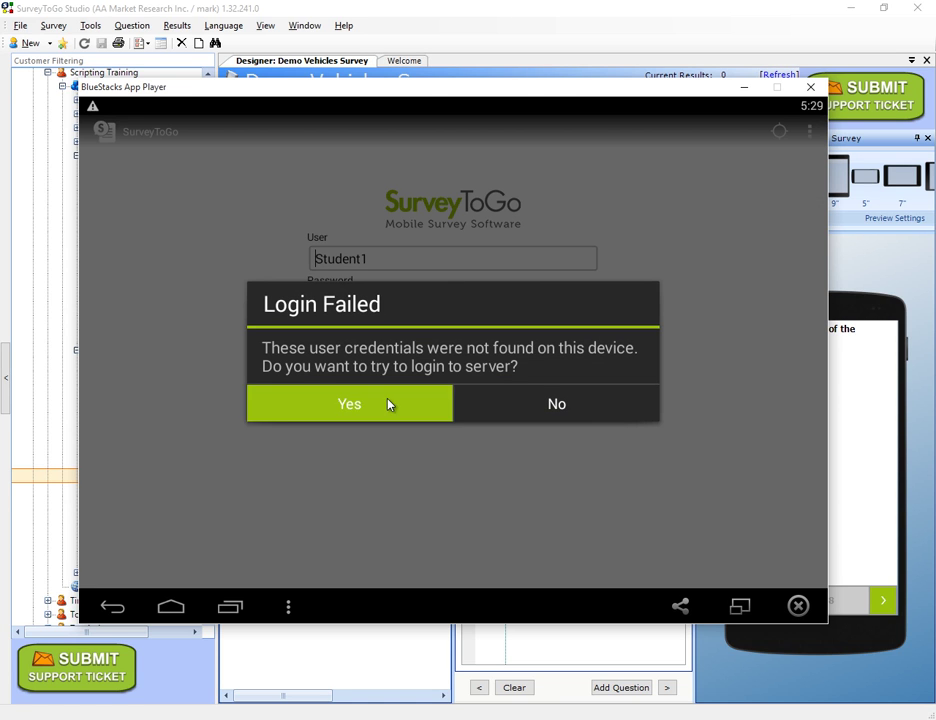
left_click(389, 404)
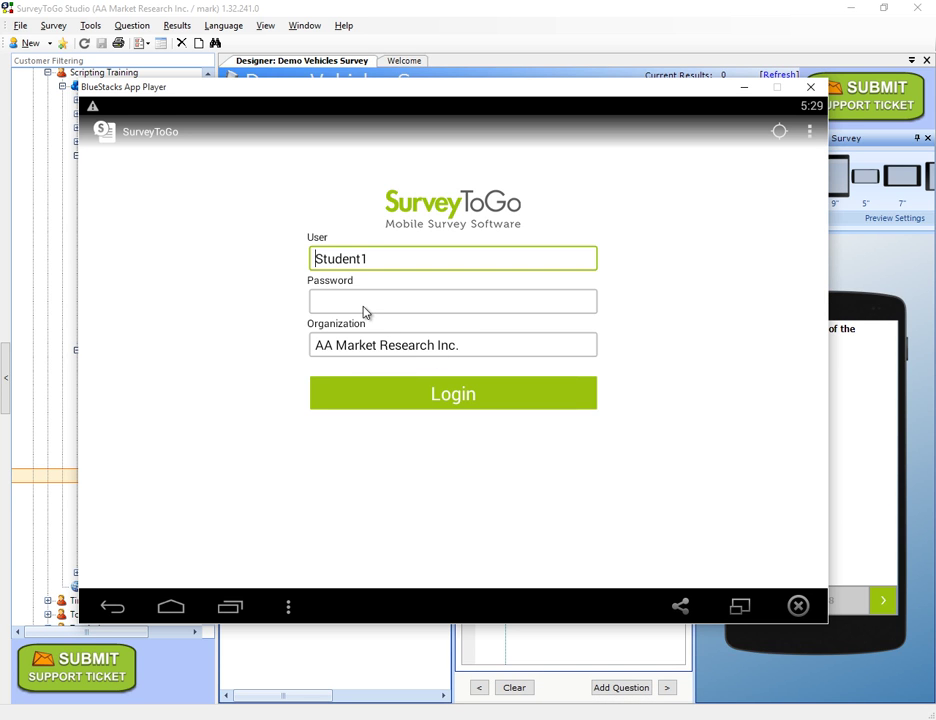
left_click(364, 311)
type("1234")
left_click(372, 399)
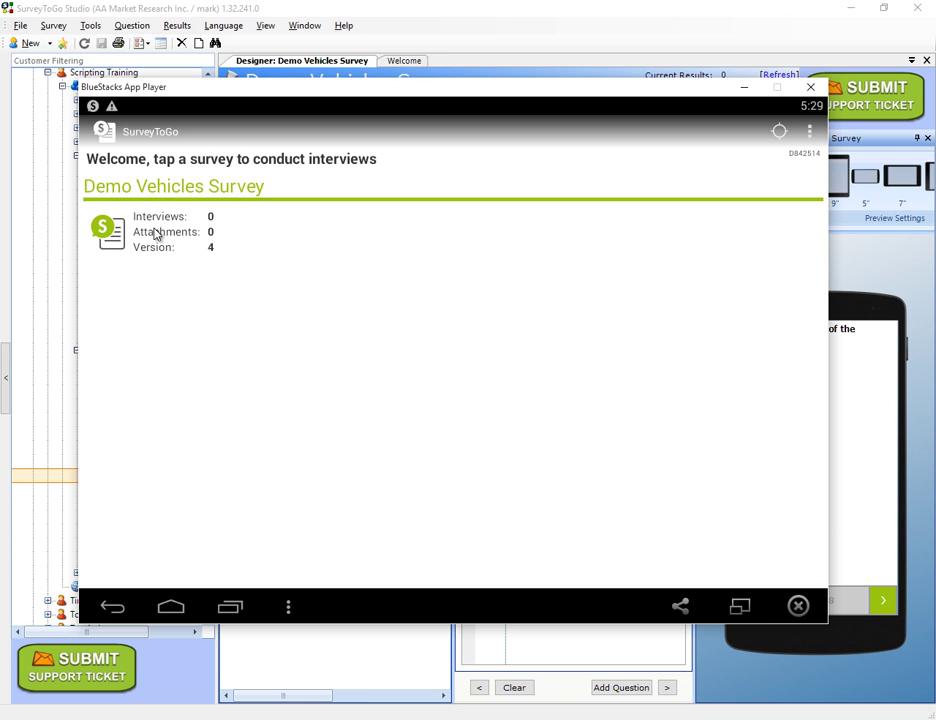
left_click(155, 234)
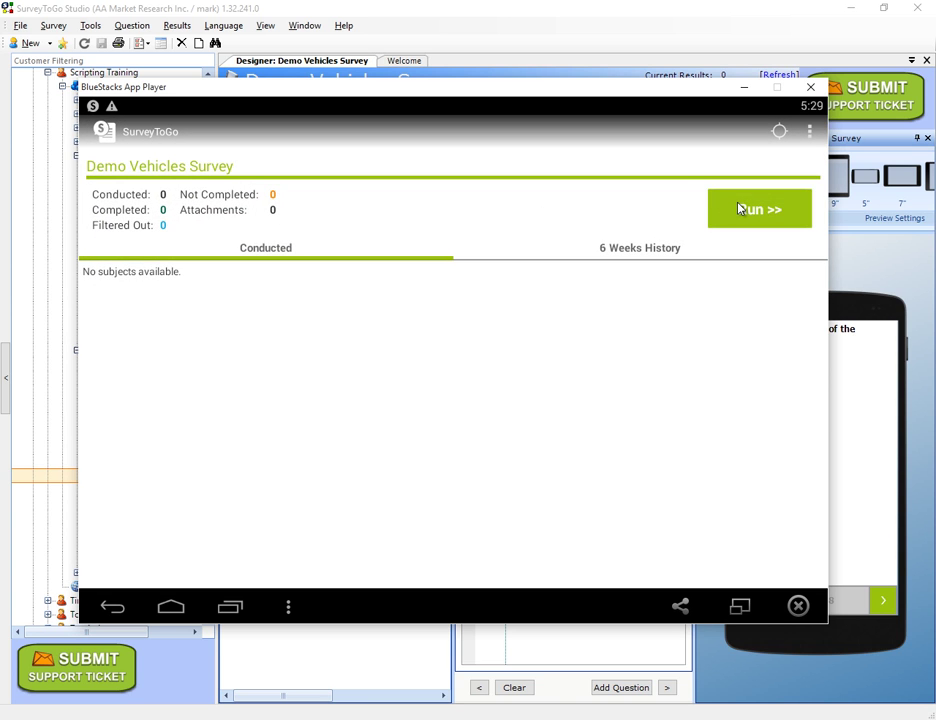
Step: Run the Demo Vehicles Survey to begin a new interview
left_click(745, 209)
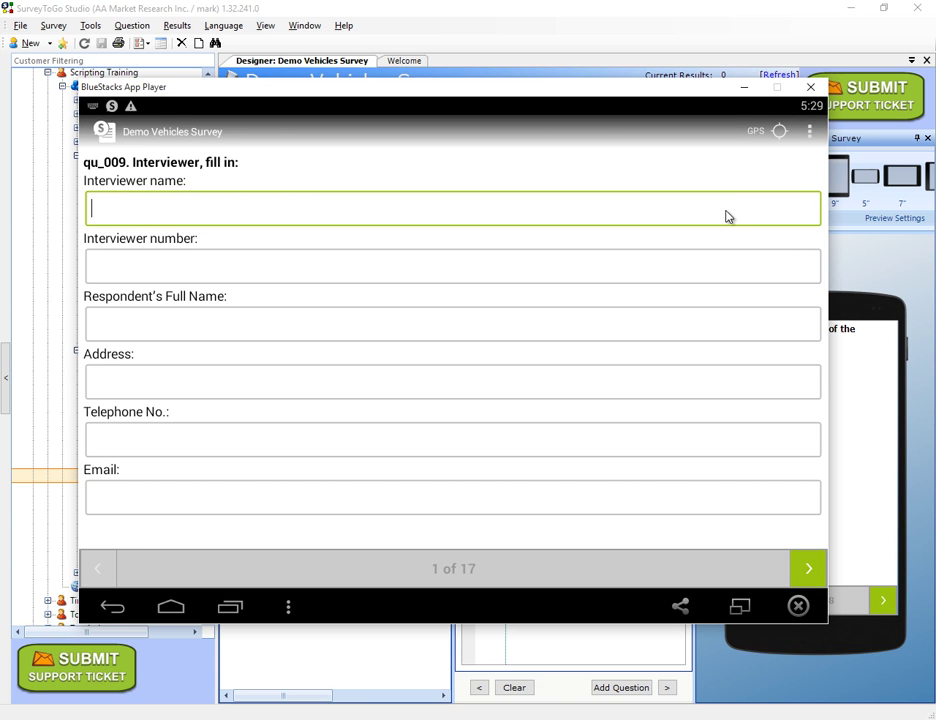